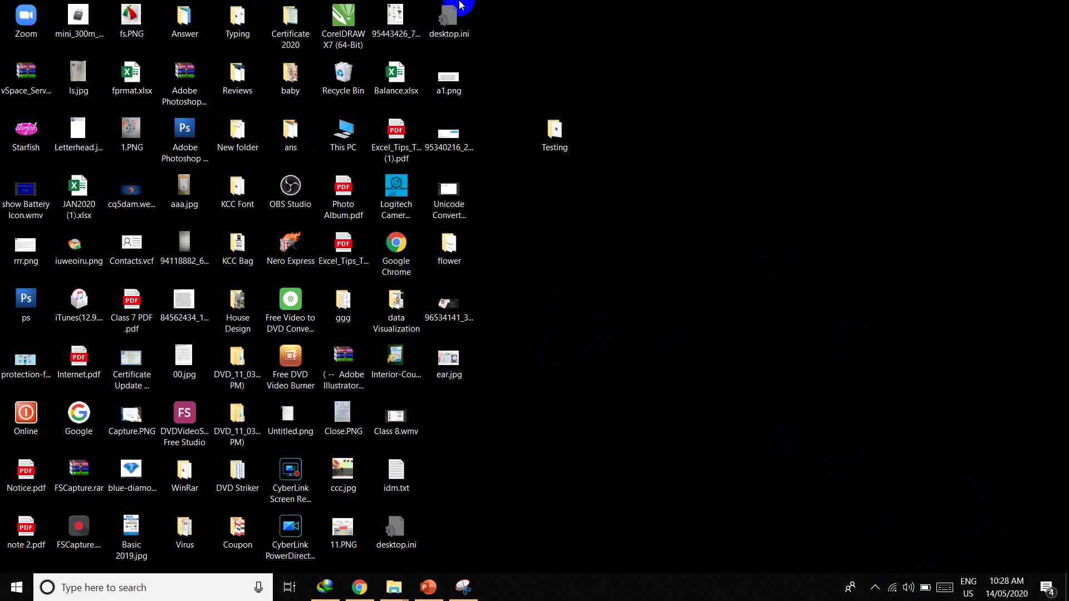
left_click(392, 241)
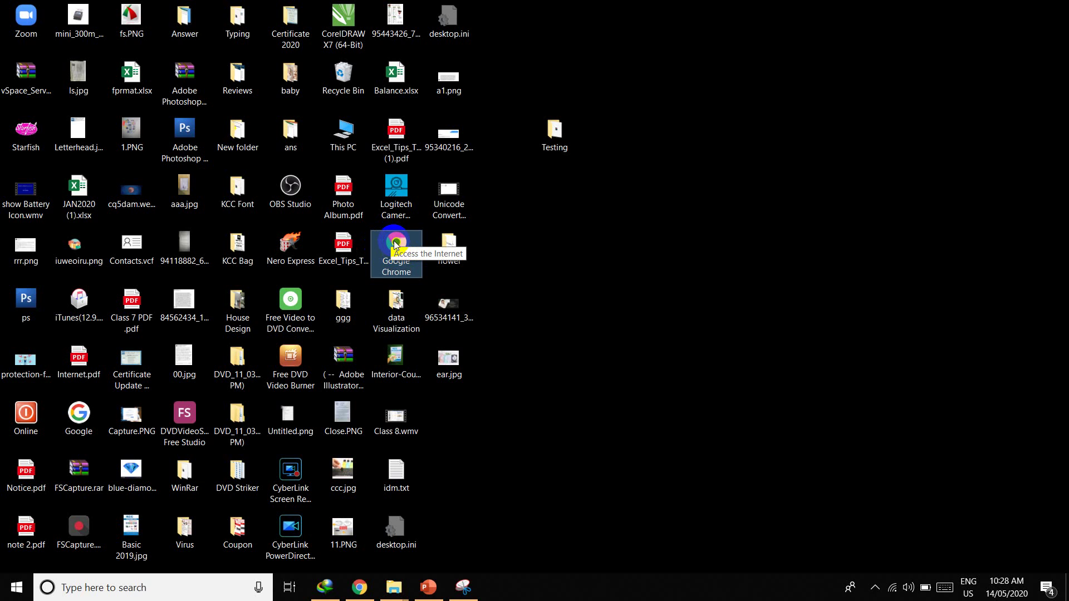
double_click(396, 243)
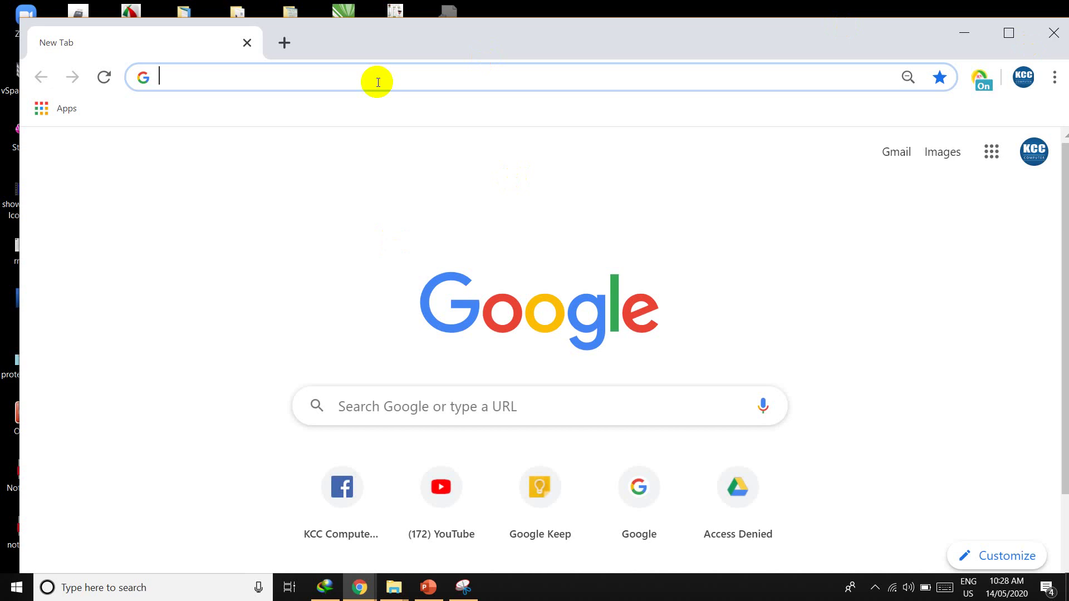
type("www.facebook.")
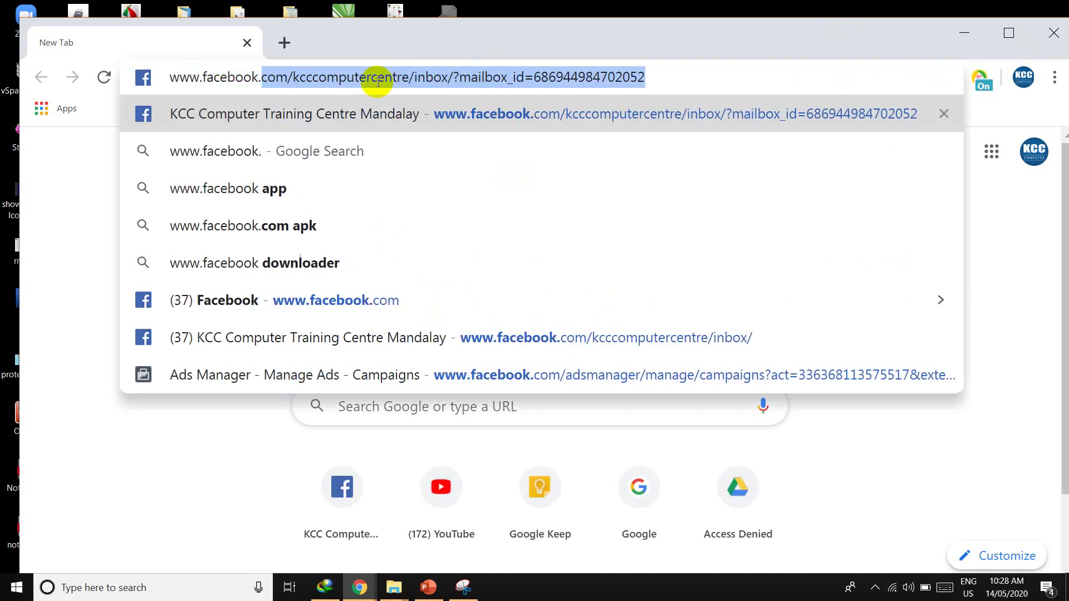
type("com")
key("Return")
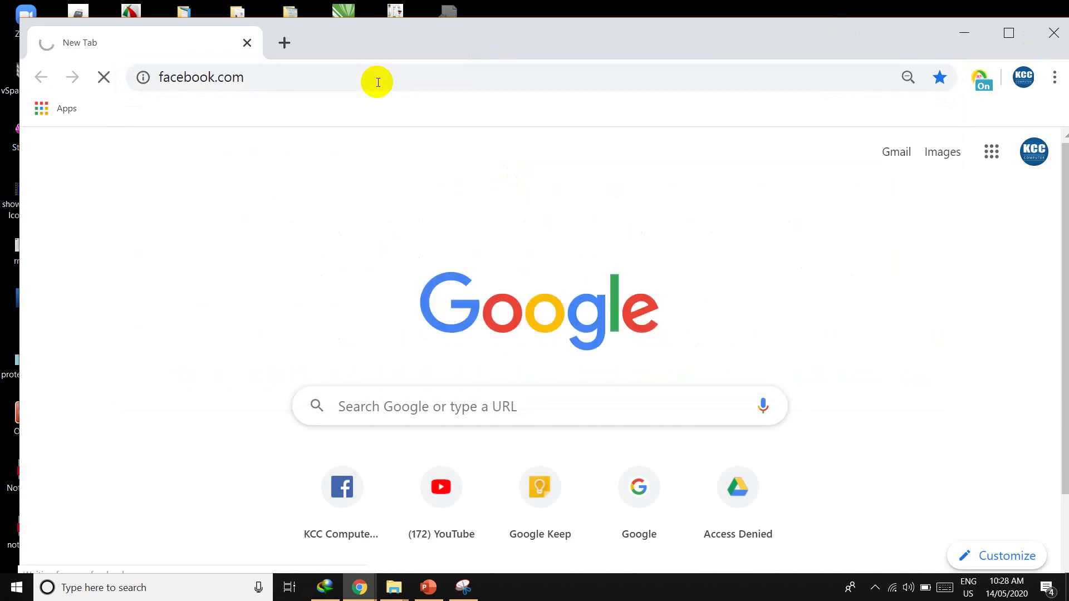
left_click(356, 76)
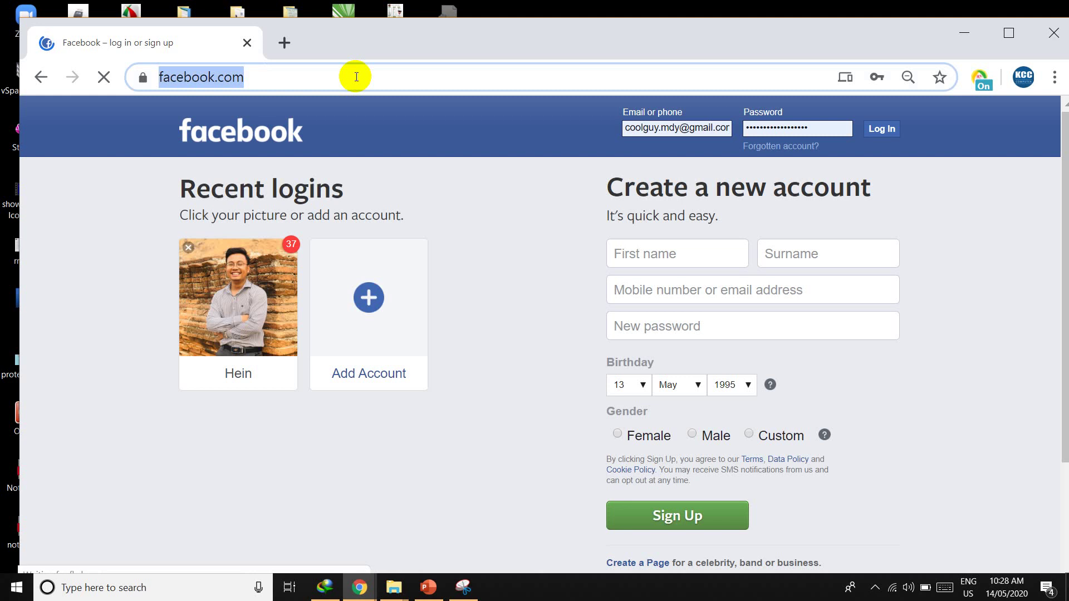
type("www.facebook")
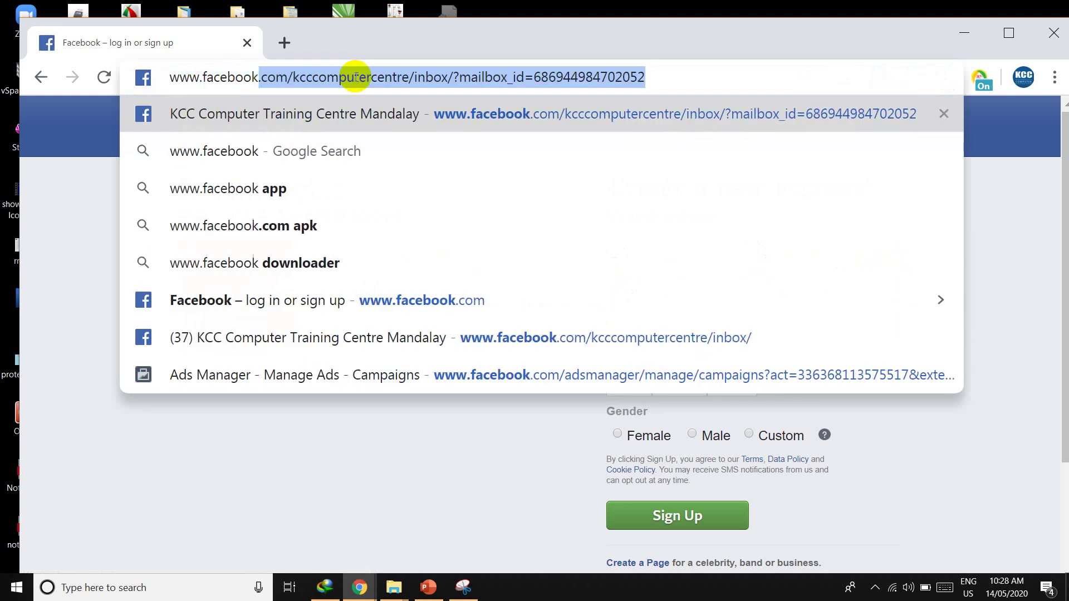
type(".com")
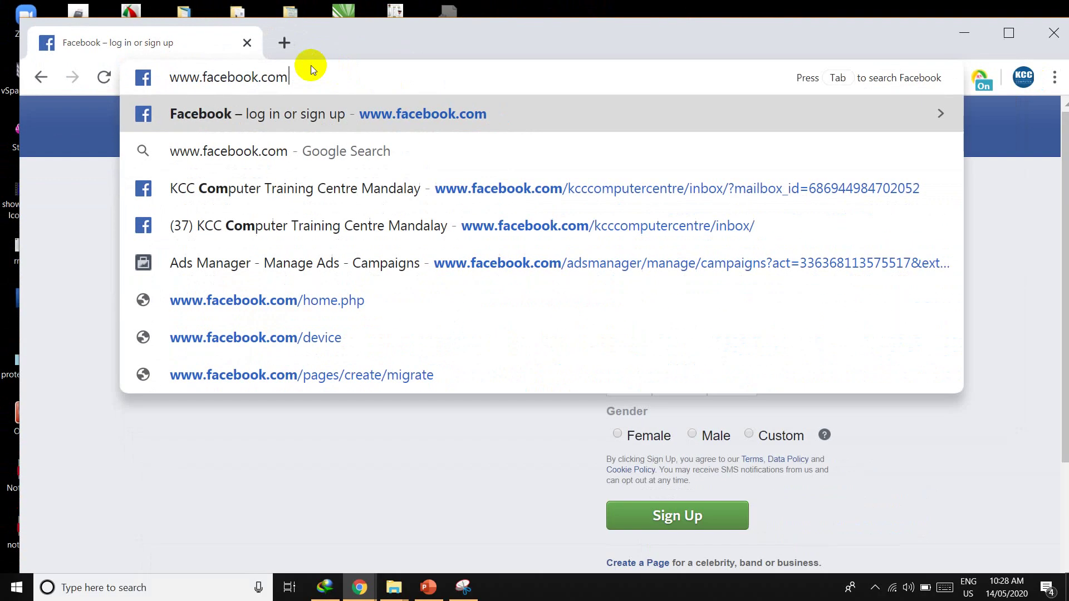
key("Return")
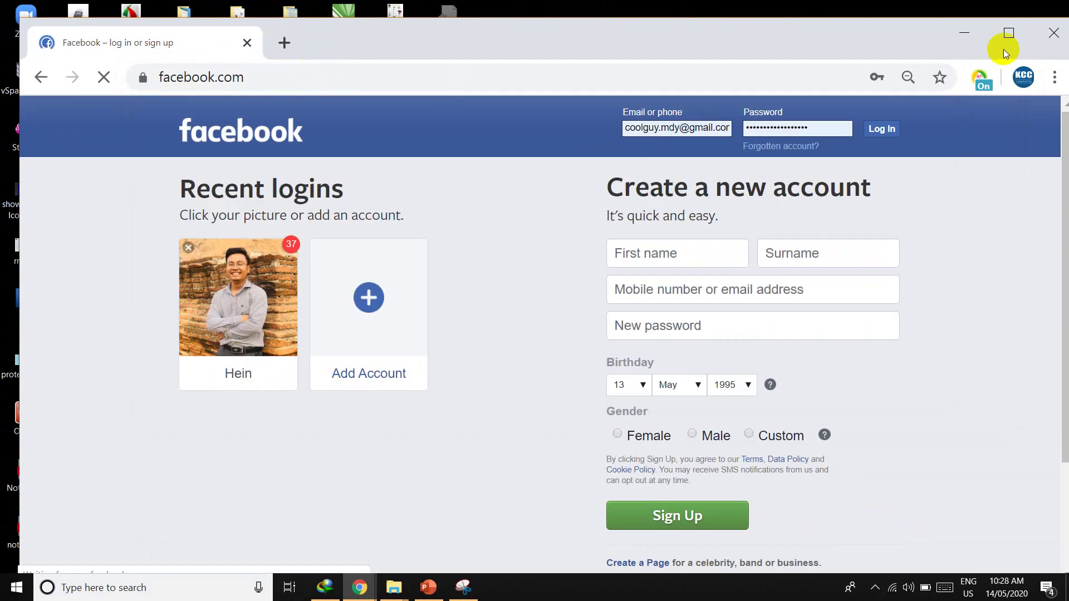
Maximize the browser window and log in with the saved account's e-mail
left_click(1009, 32)
key("ctrl+a")
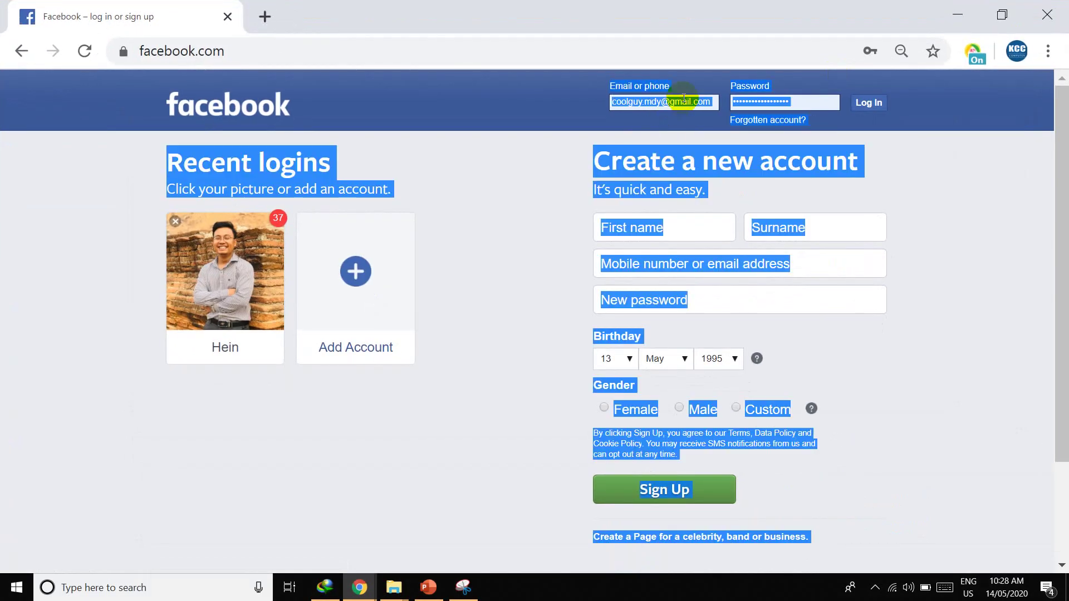
left_click(684, 99)
key("ctrl+a")
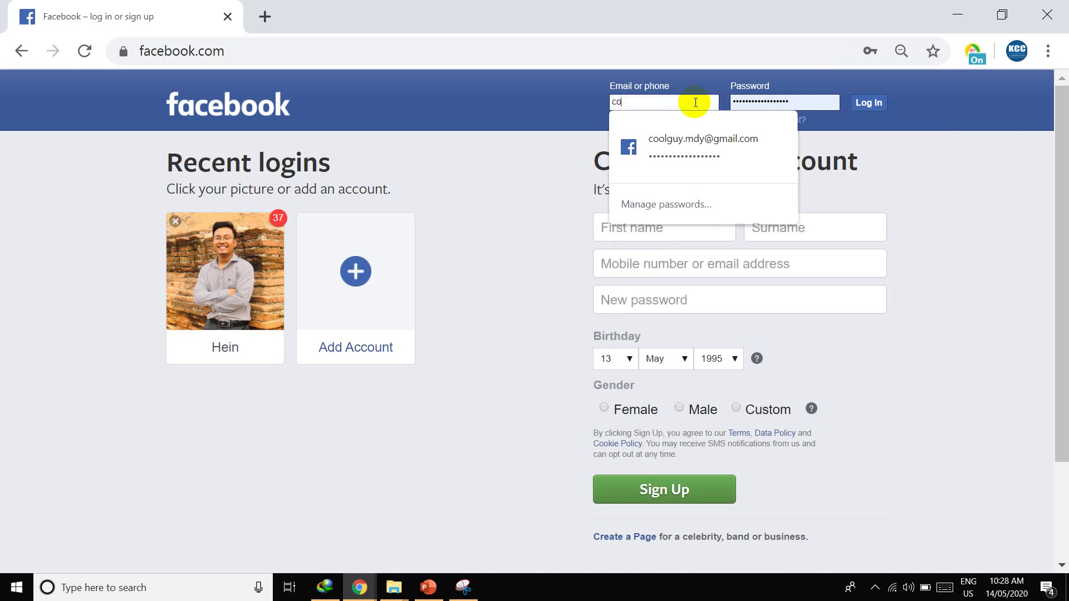
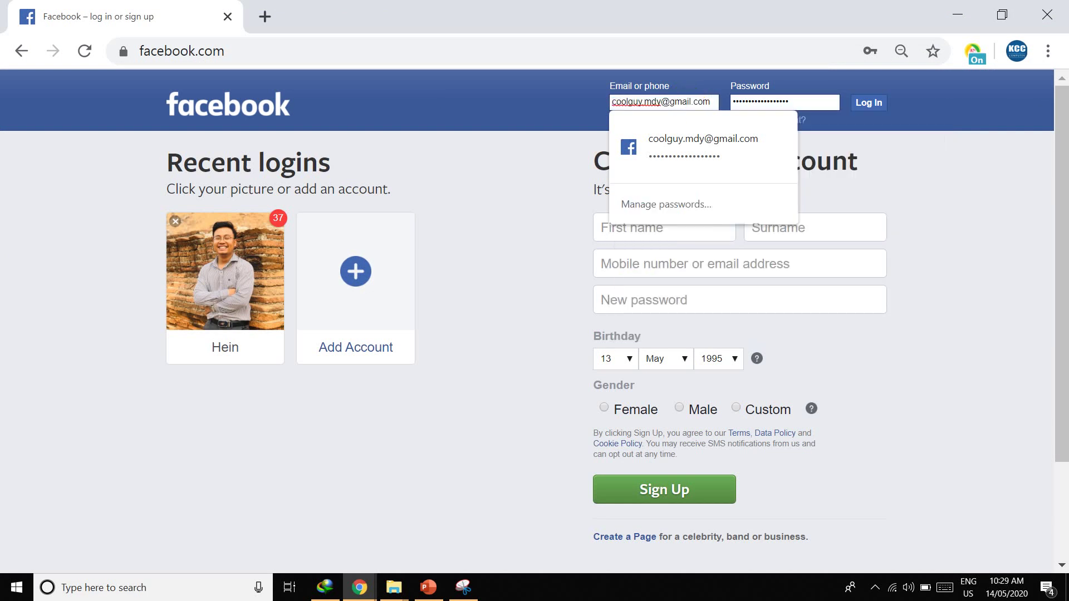
left_click(868, 103)
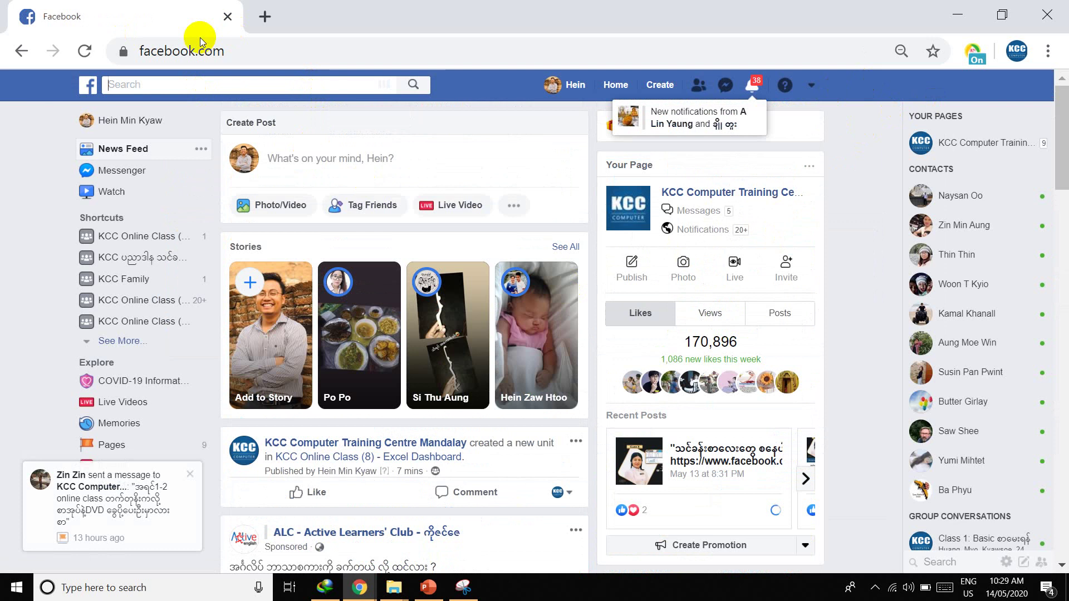
Search Facebook for 'kcc online class 8' and choose the KCC Online Class (8) - Excel Dashboard suggestion
type("kcc")
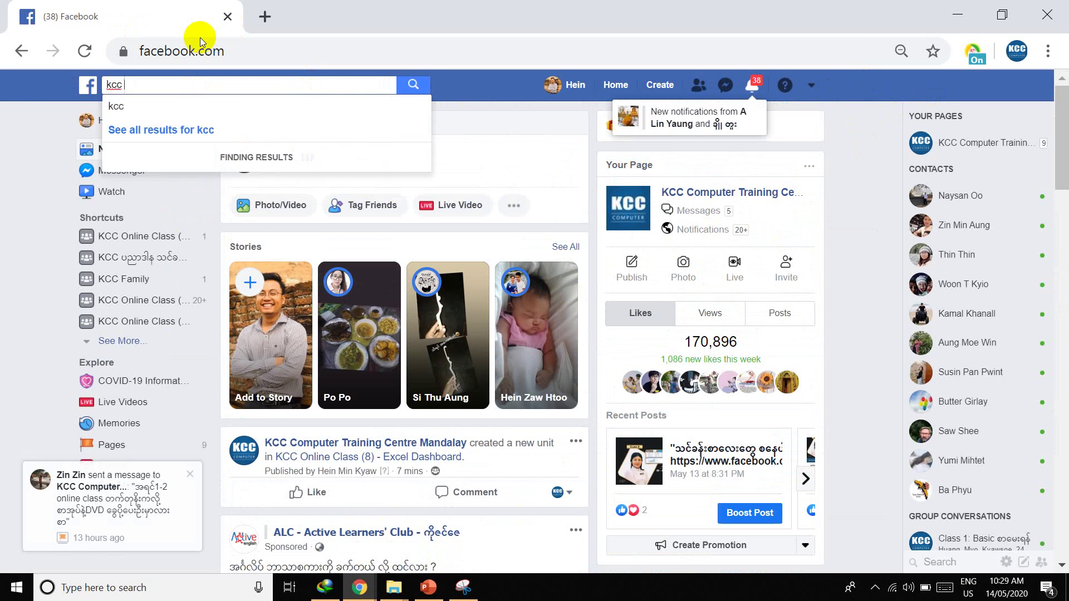
type(" online class")
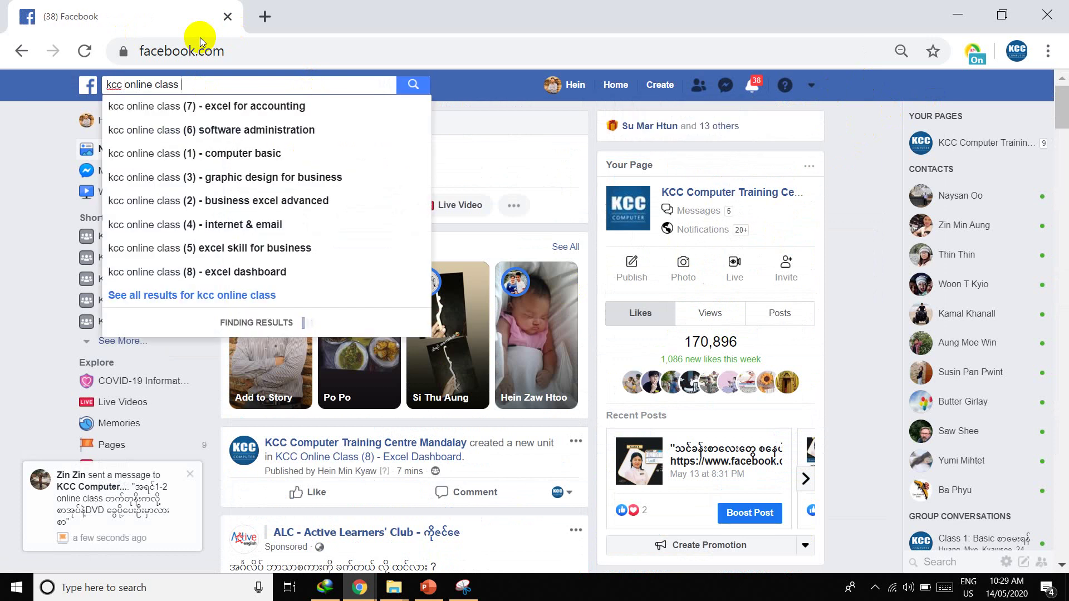
type(" 8")
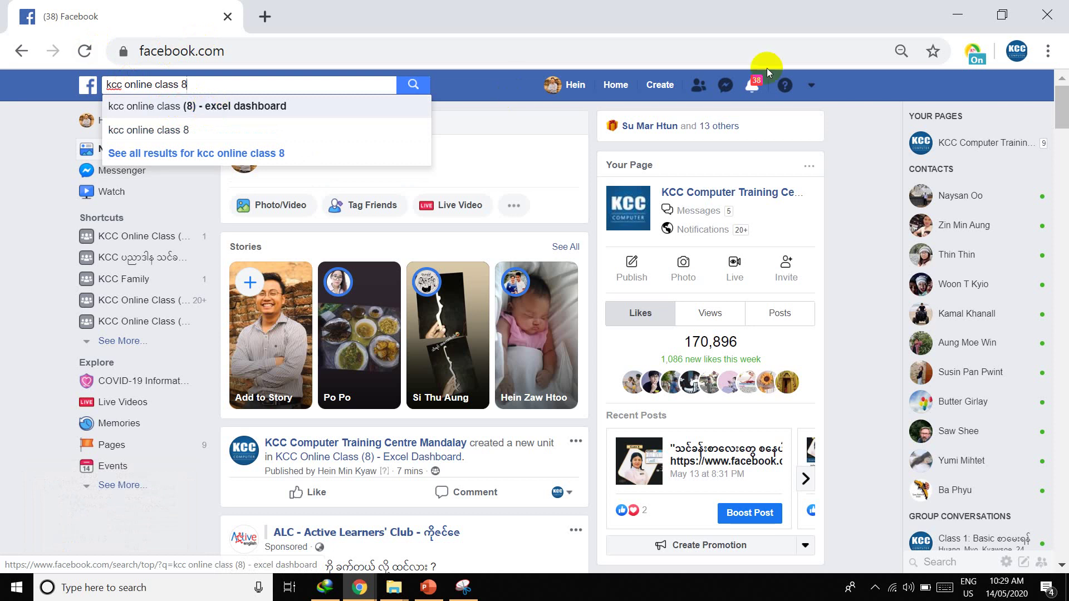
left_click(276, 111)
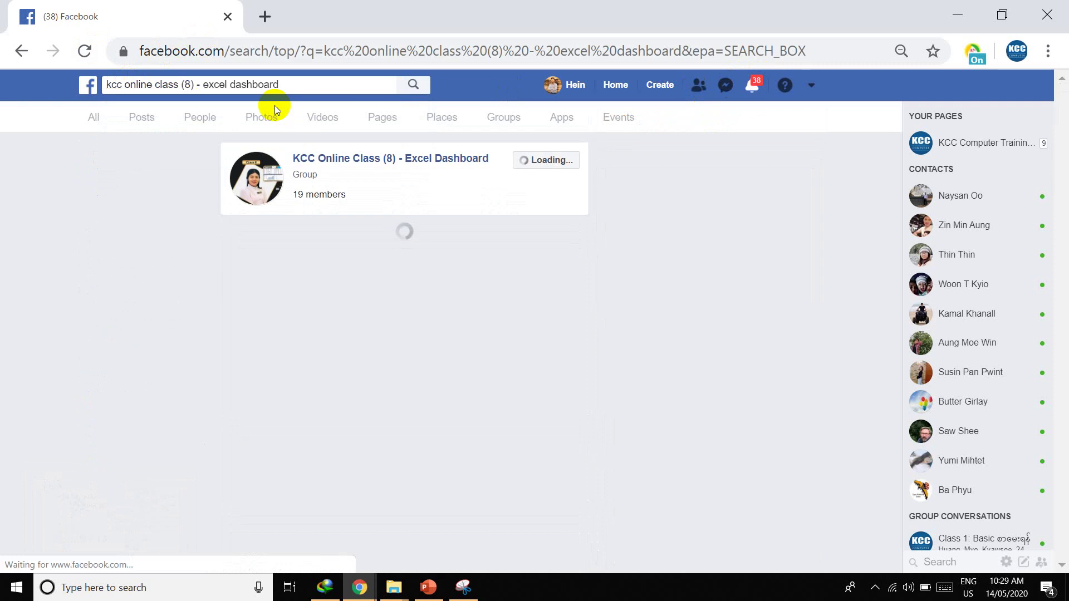
Open the KCC Online Class (8) - Excel Dashboard group and show its Discussion feed
left_click(439, 162)
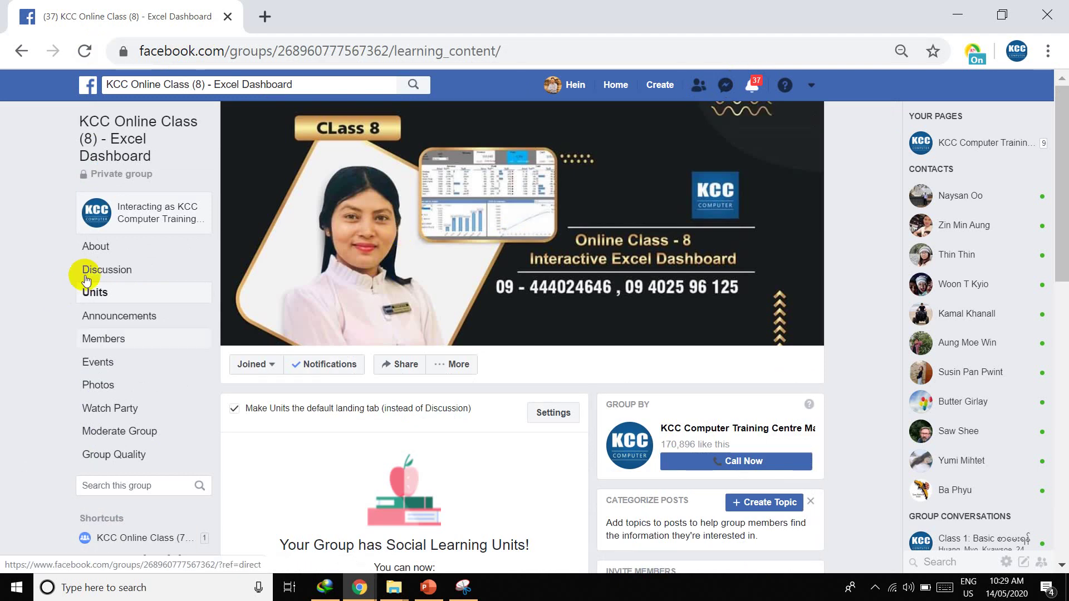
left_click(116, 269)
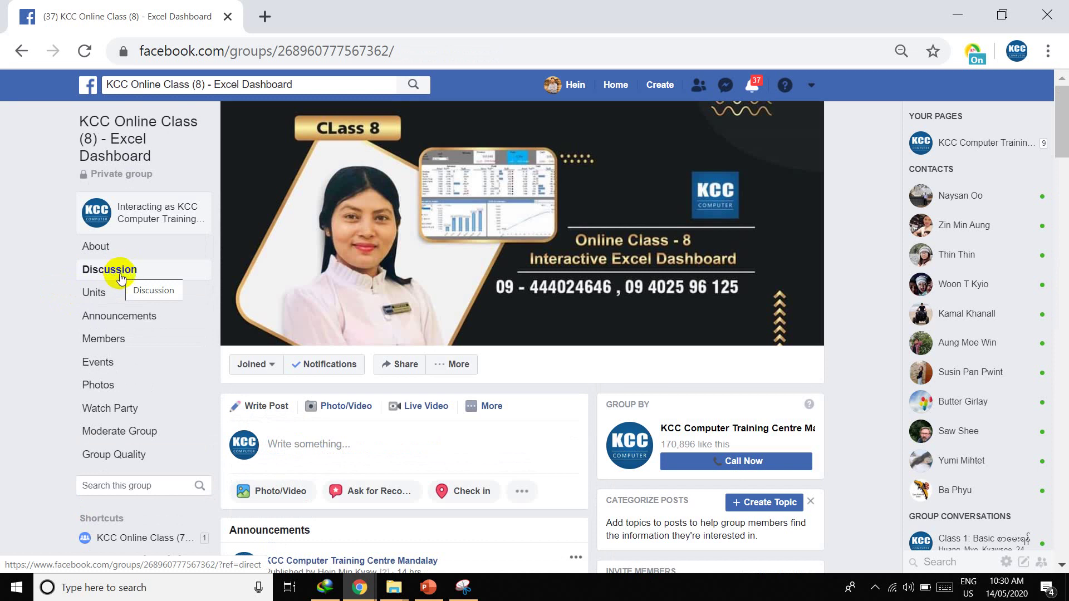
Browse the group's Announcements page, then return to the Discussion feed
left_click(125, 322)
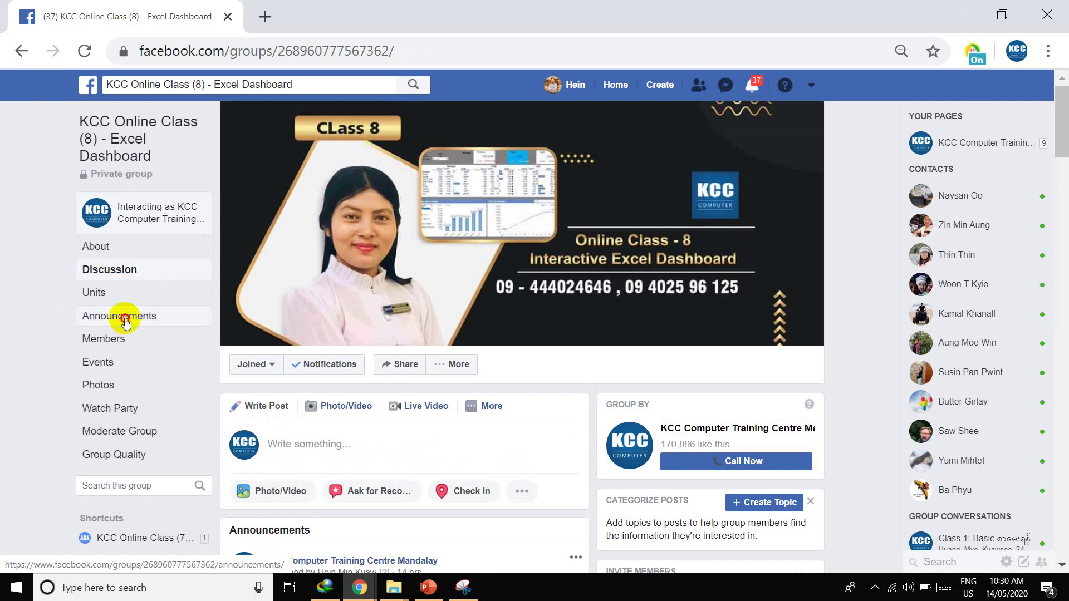
scroll(373, 350, "down", 2)
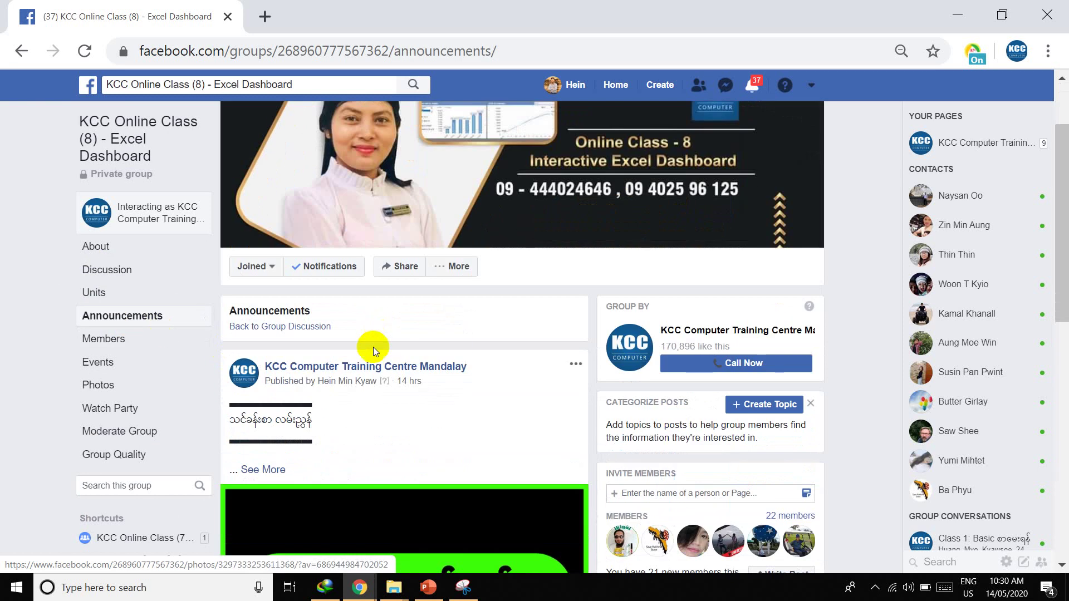
scroll(359, 355, "down", 2)
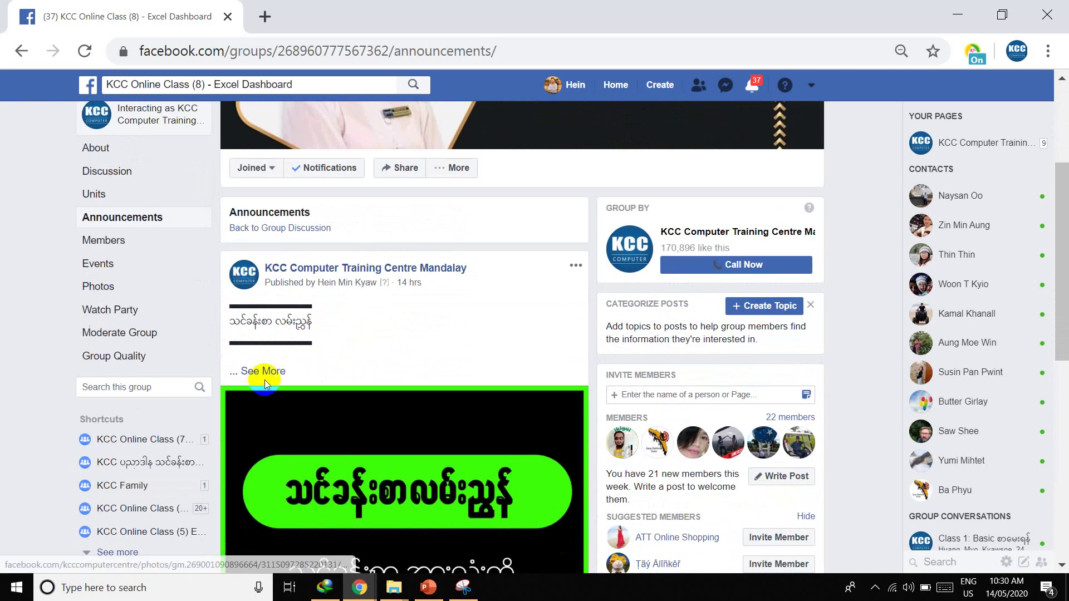
scroll(265, 382, "down", 1)
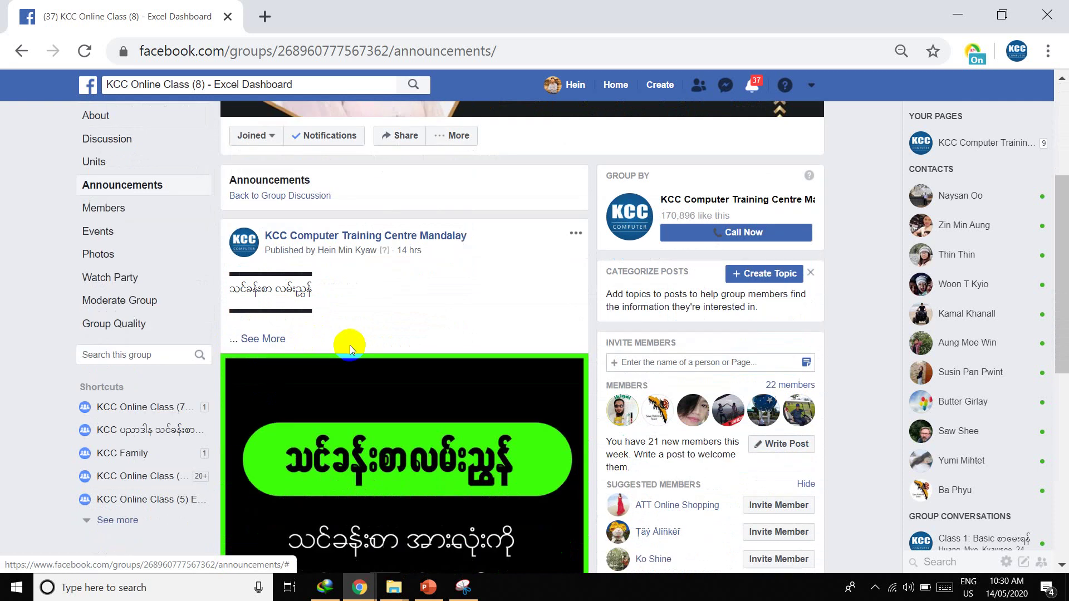
scroll(351, 349, "down", 7)
scroll(409, 384, "up", 4)
scroll(409, 384, "up", 1)
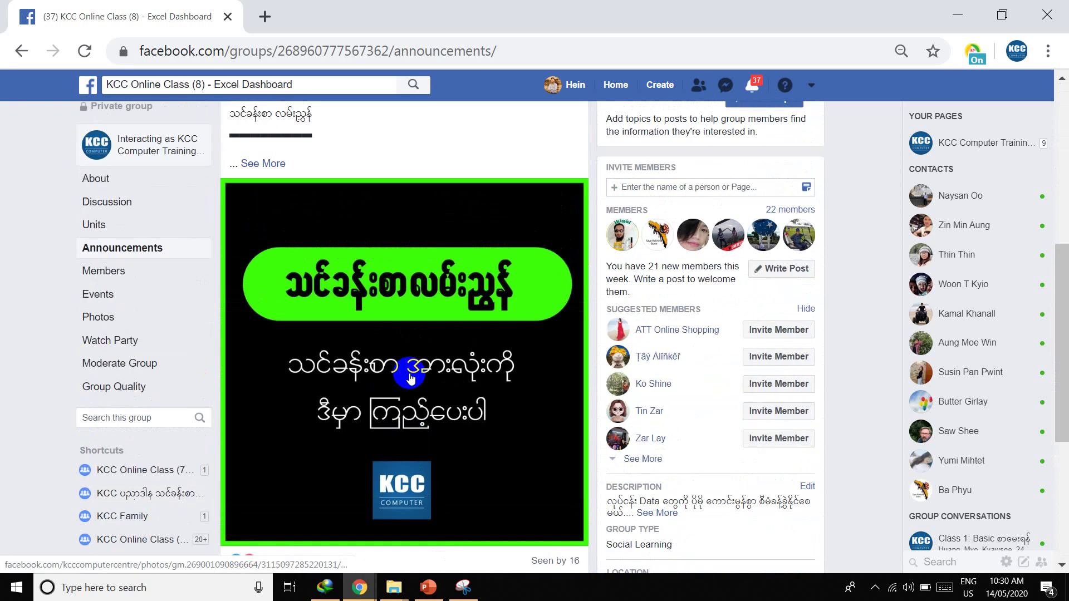
left_click(105, 202)
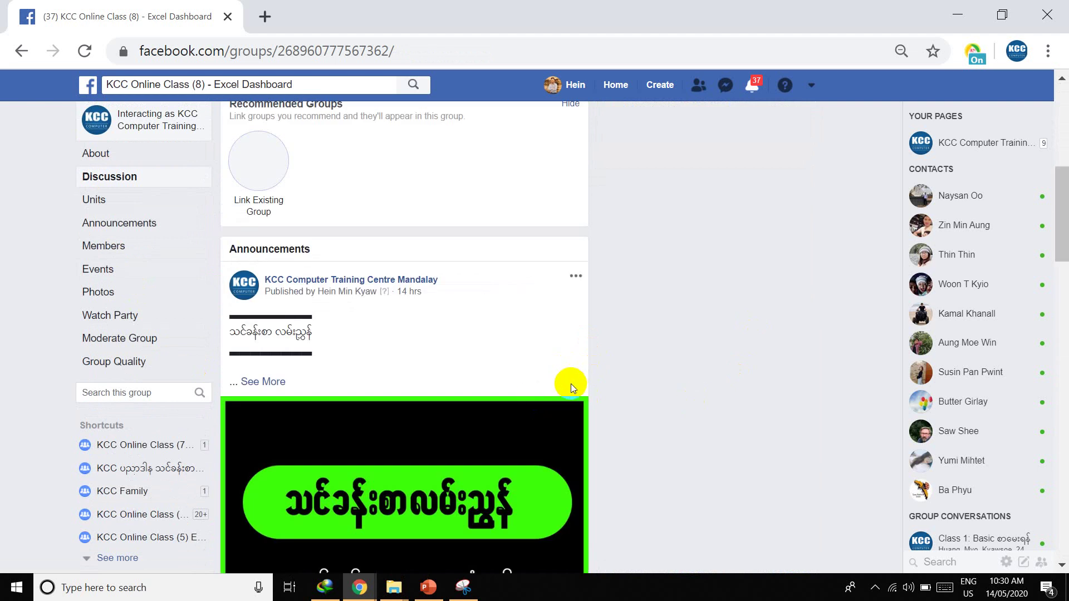
scroll(563, 384, "down", 10)
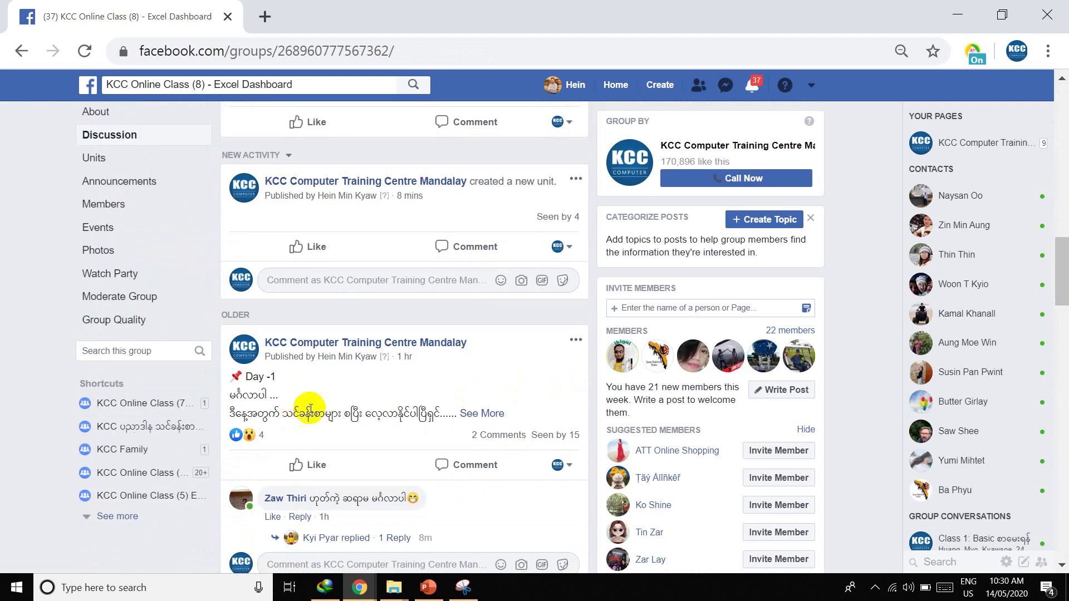
scroll(321, 423, "down", 3)
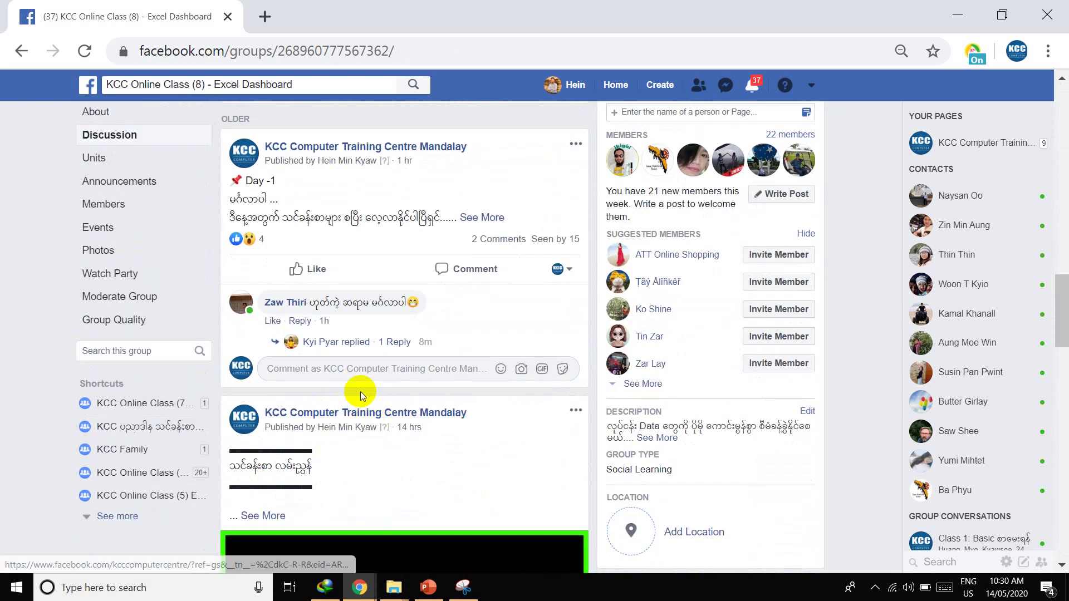
scroll(359, 400, "up", 2)
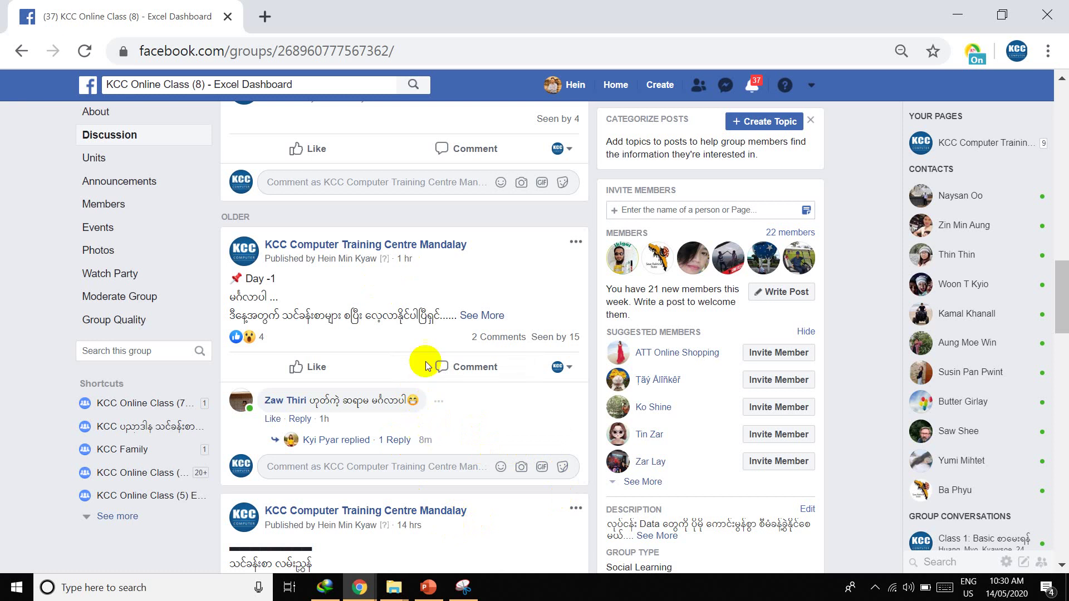
mouse_move(118, 182)
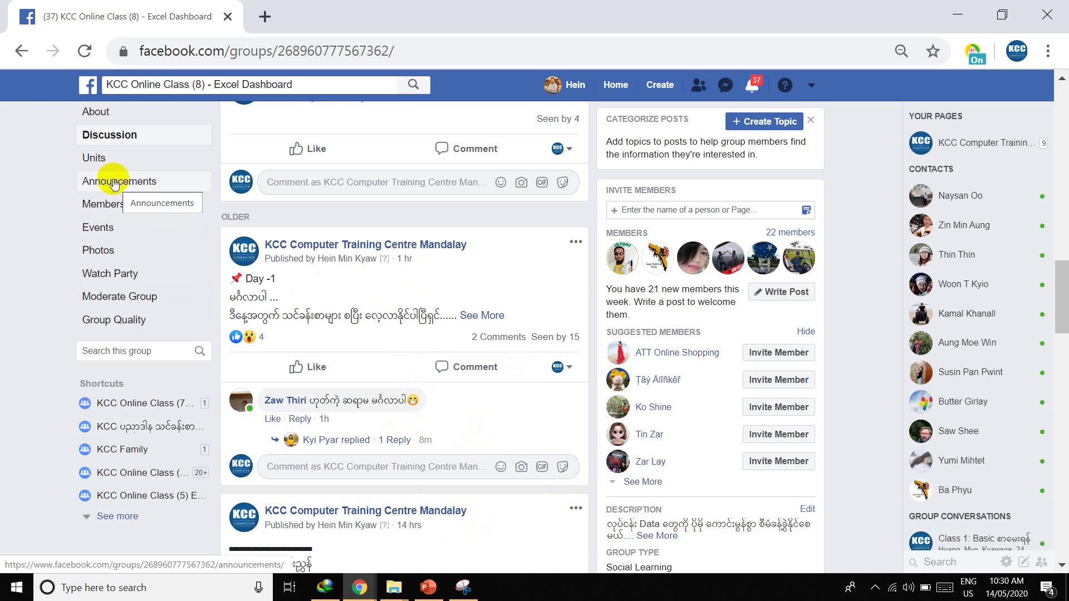
Reopen Announcements and expand the pinned post with See More down to its Day 1 link
left_click(115, 182)
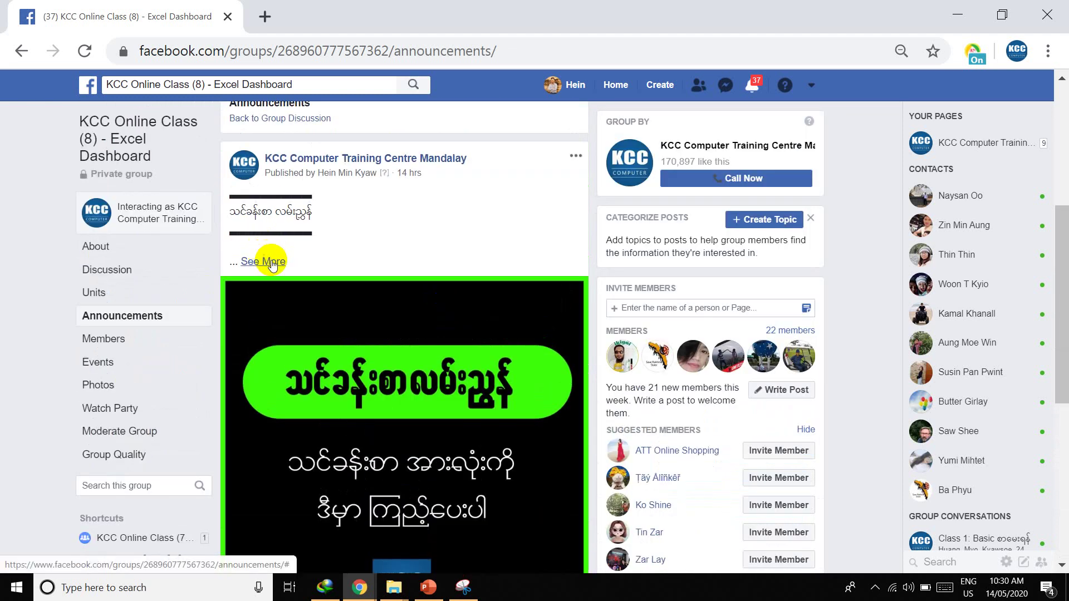
left_click(272, 266)
scroll(314, 304, "down", 2)
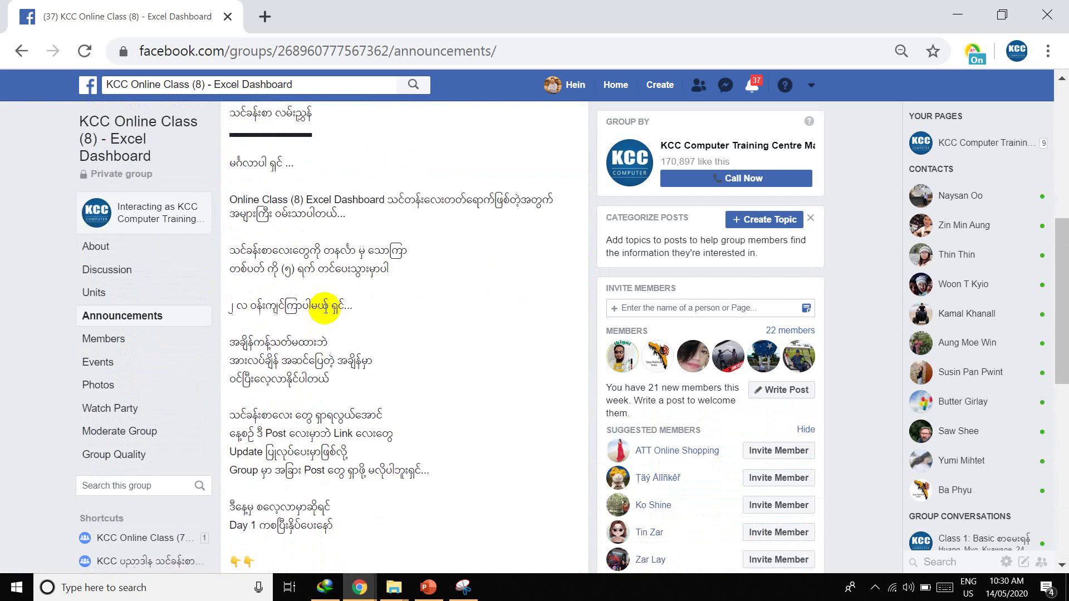
scroll(324, 317, "down", 2)
scroll(326, 317, "down", 2)
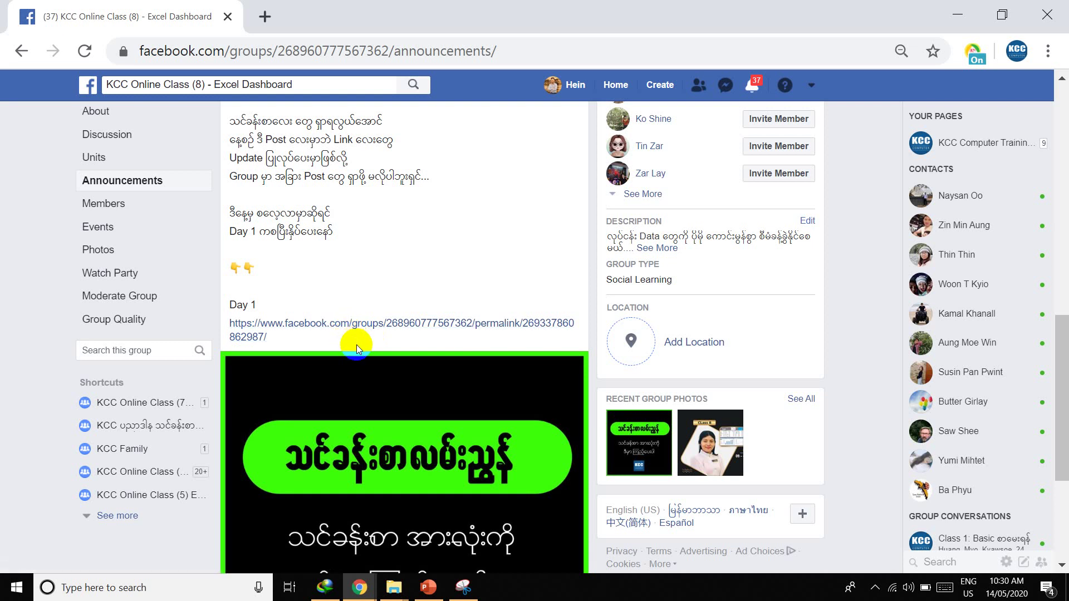
Open the Day 1 link in the announcement to view the Day -1 post
left_click(269, 325)
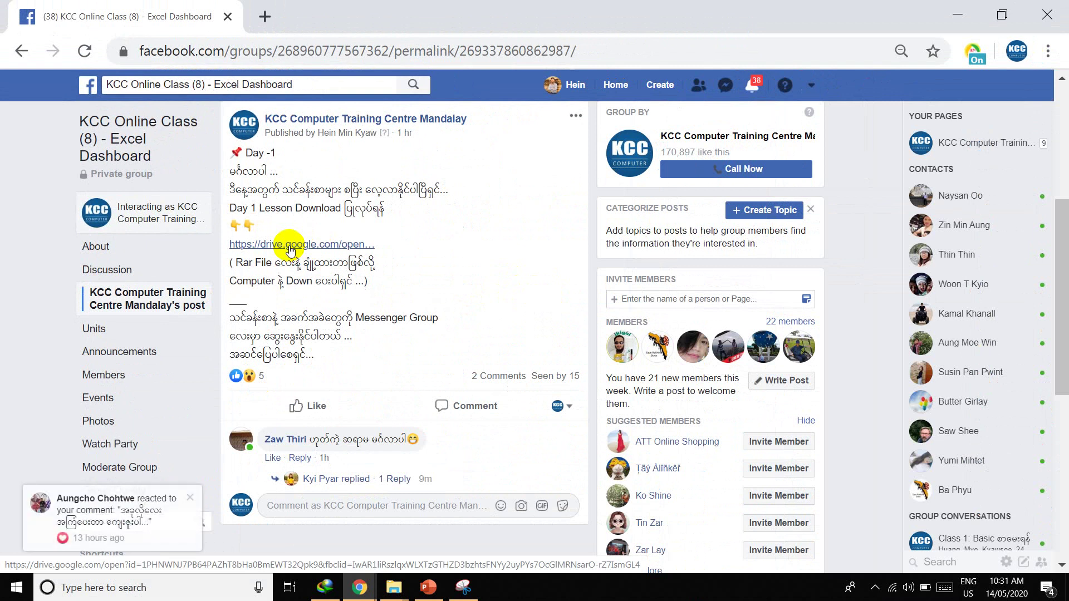
Follow the Drive link, request the Day 1.rar download and confirm the Google account
left_click(290, 248)
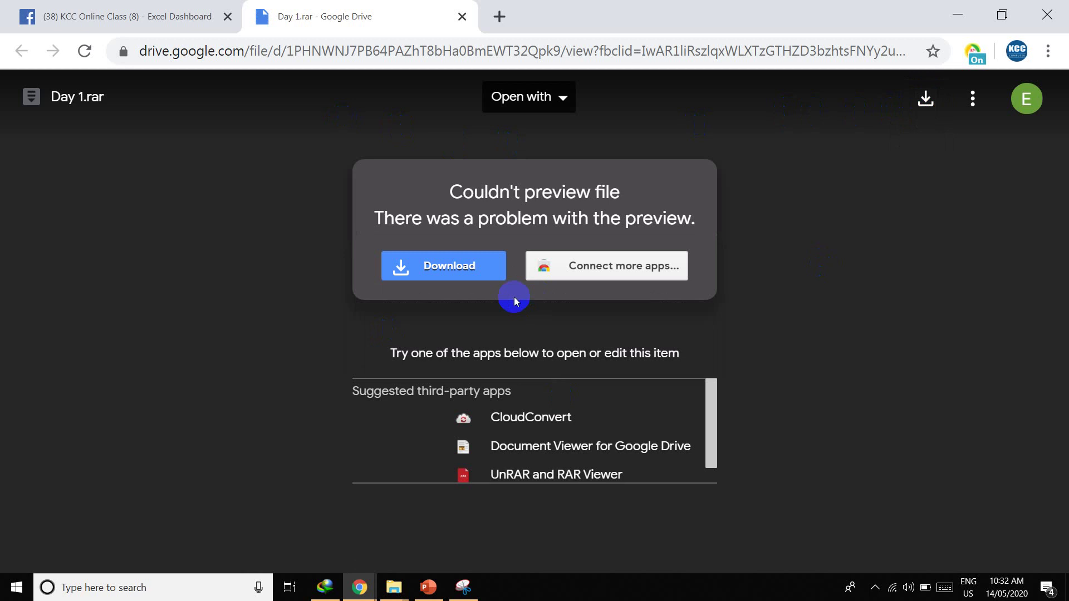
left_click(925, 100)
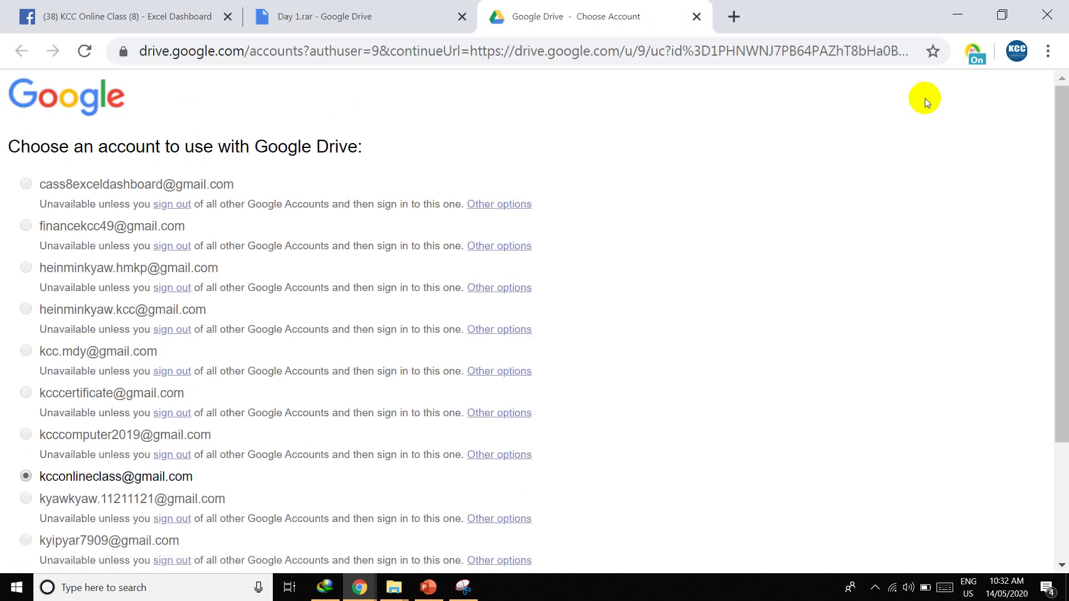
scroll(627, 290, "down", 2)
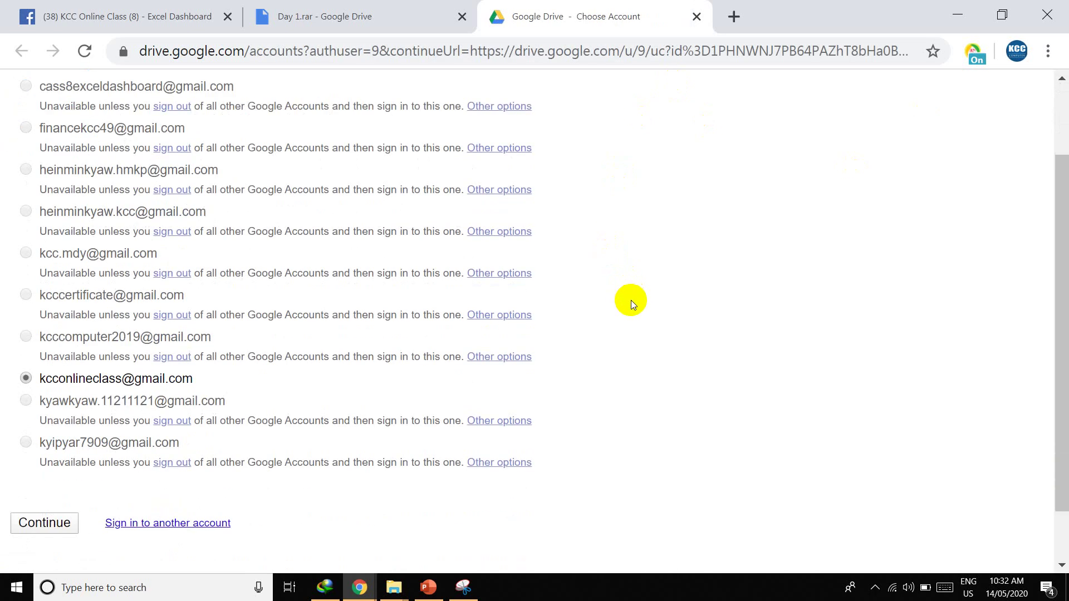
scroll(483, 222, "up", 2)
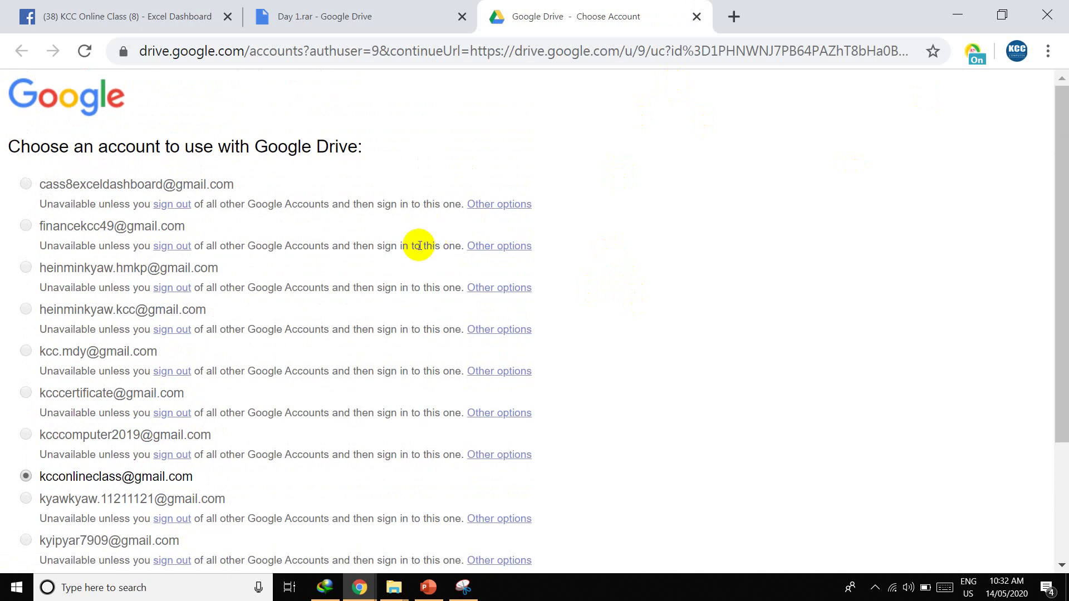
scroll(415, 245, "down", 2)
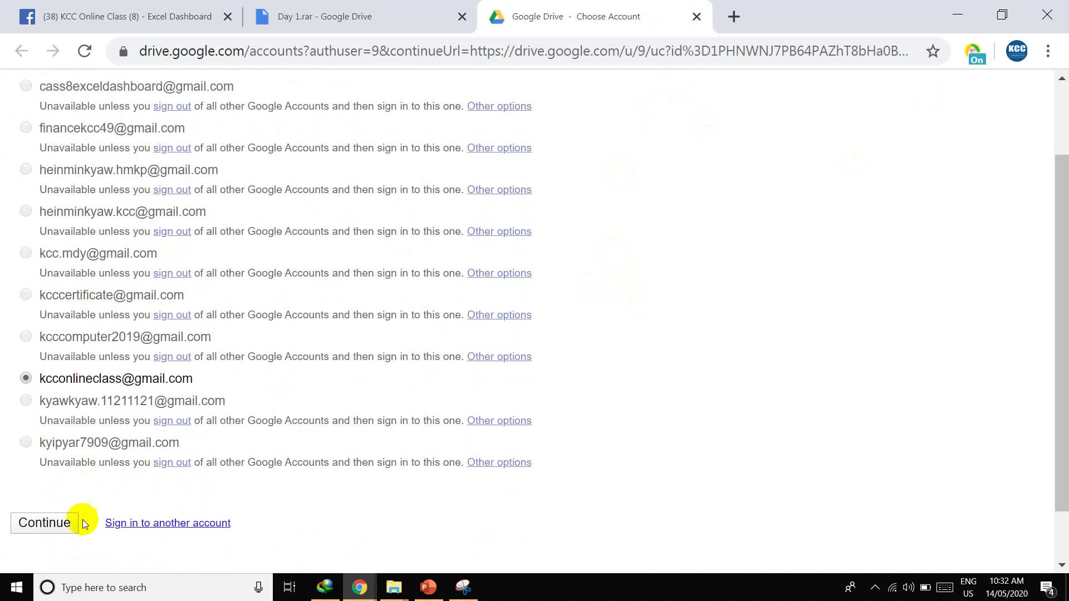
left_click(51, 529)
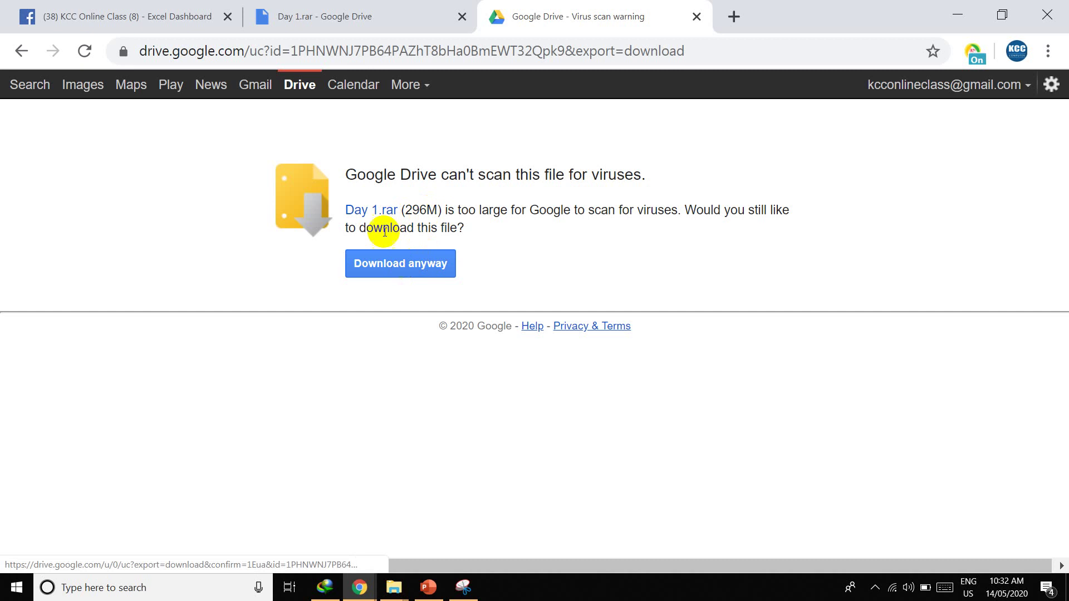
Choose Download anyway to start downloading the 296M Day 1.rar
left_click(418, 261)
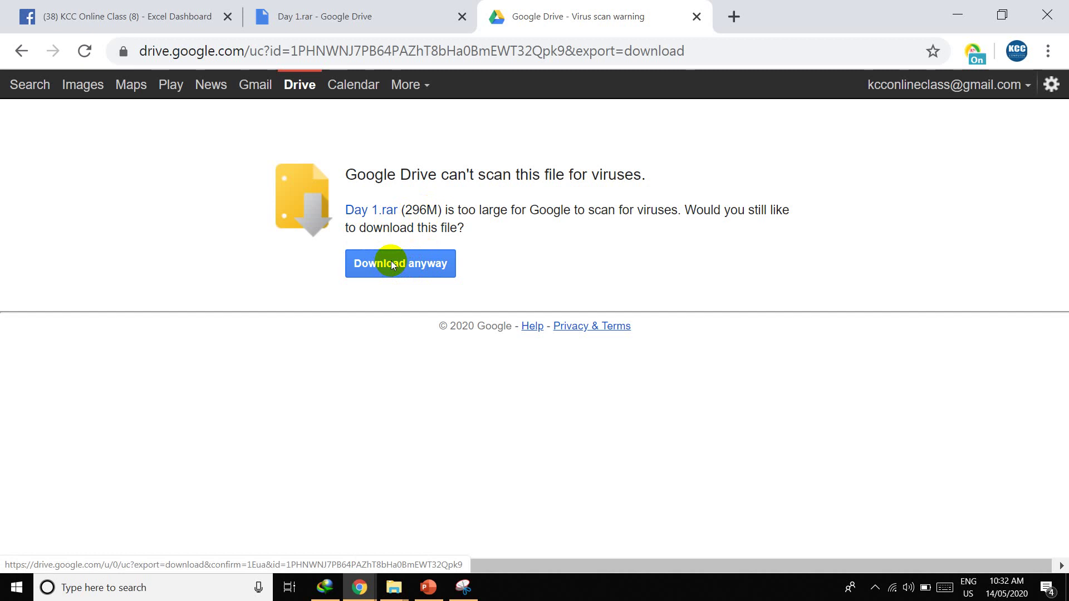
left_click(392, 264)
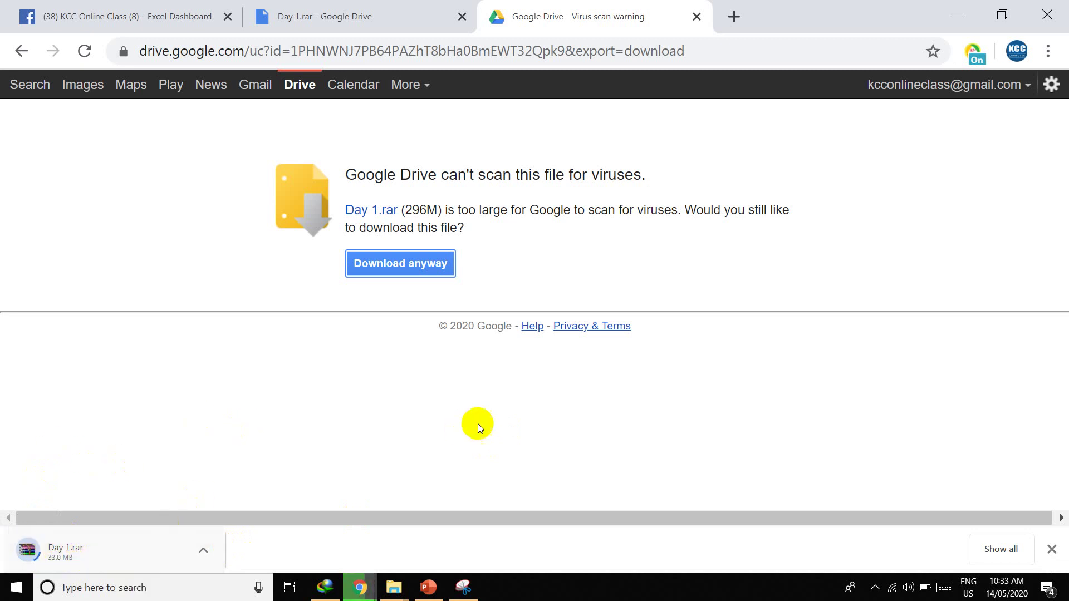
Open Chrome's Downloads page with Ctrl+J to see the finished Day 1.rar
key("ctrl+j")
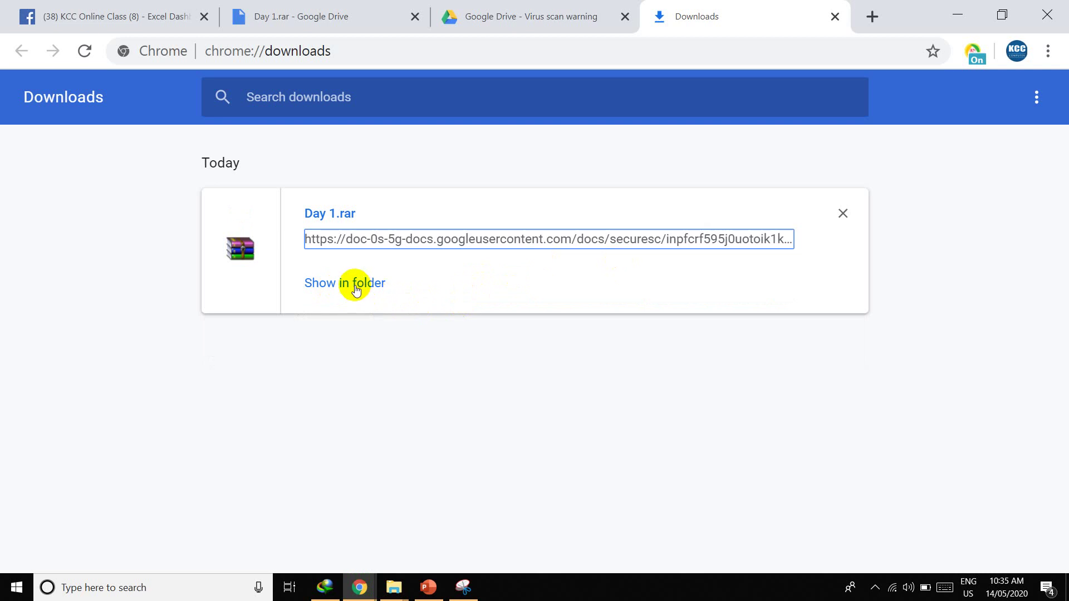
Show Day 1.rar in its Downloads folder and maximize the File Explorer window
left_click(356, 289)
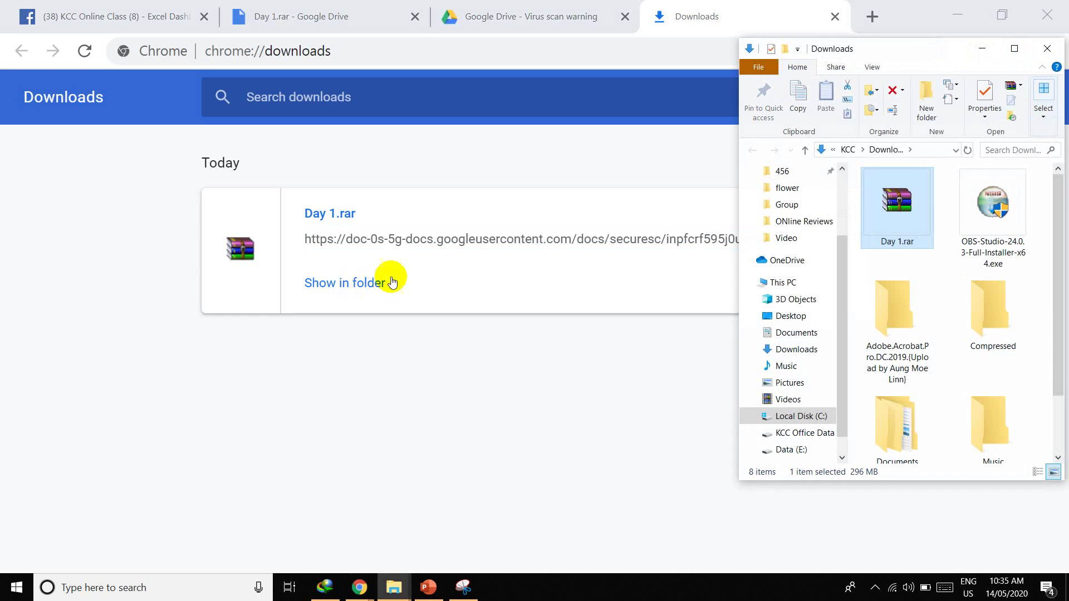
left_click(1014, 51)
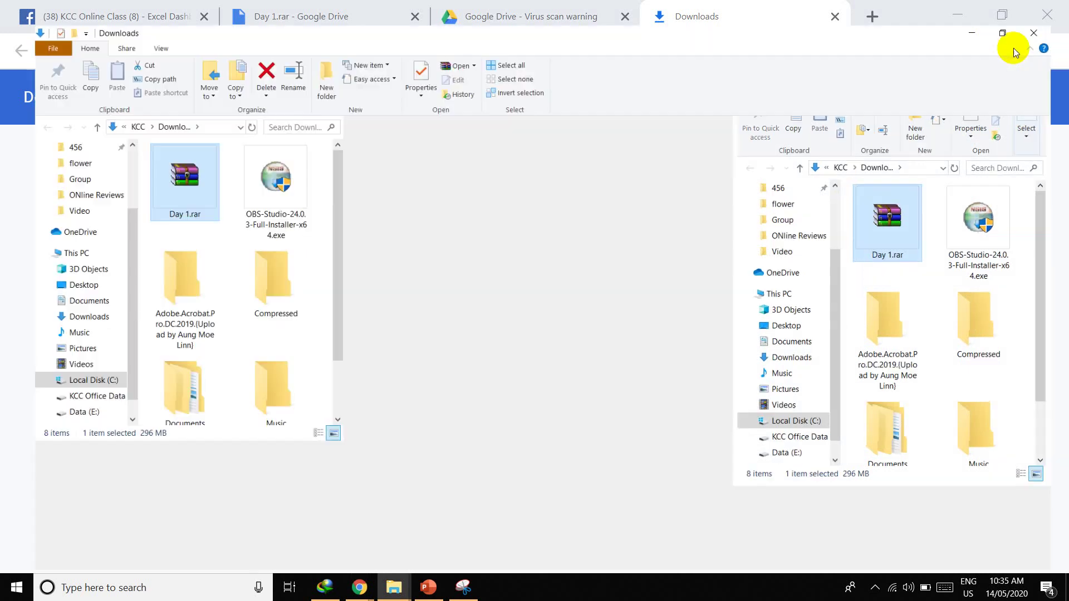
left_click(509, 352)
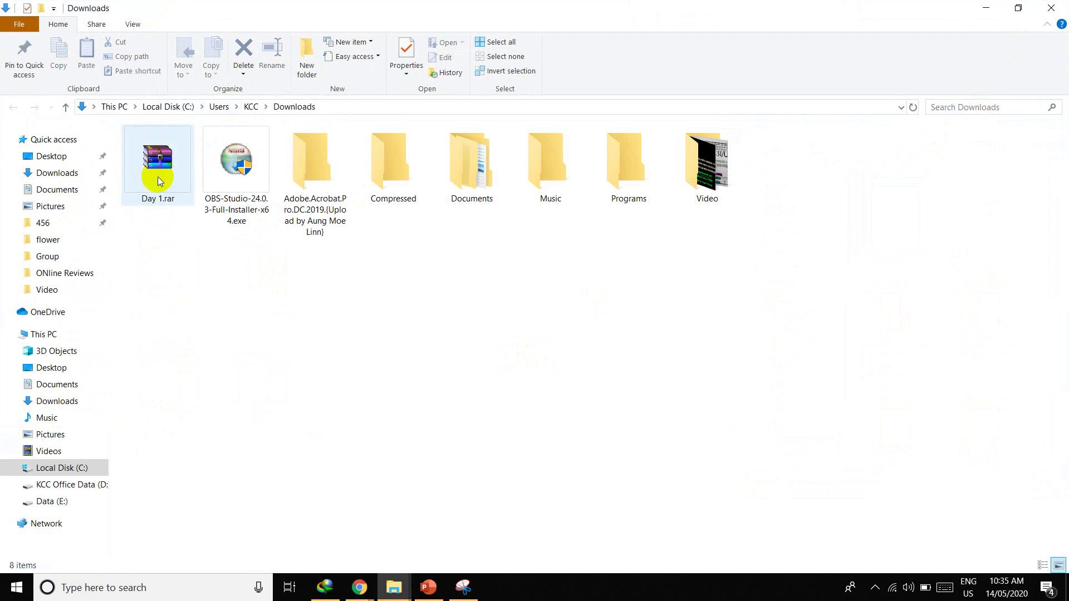
left_click(1019, 8)
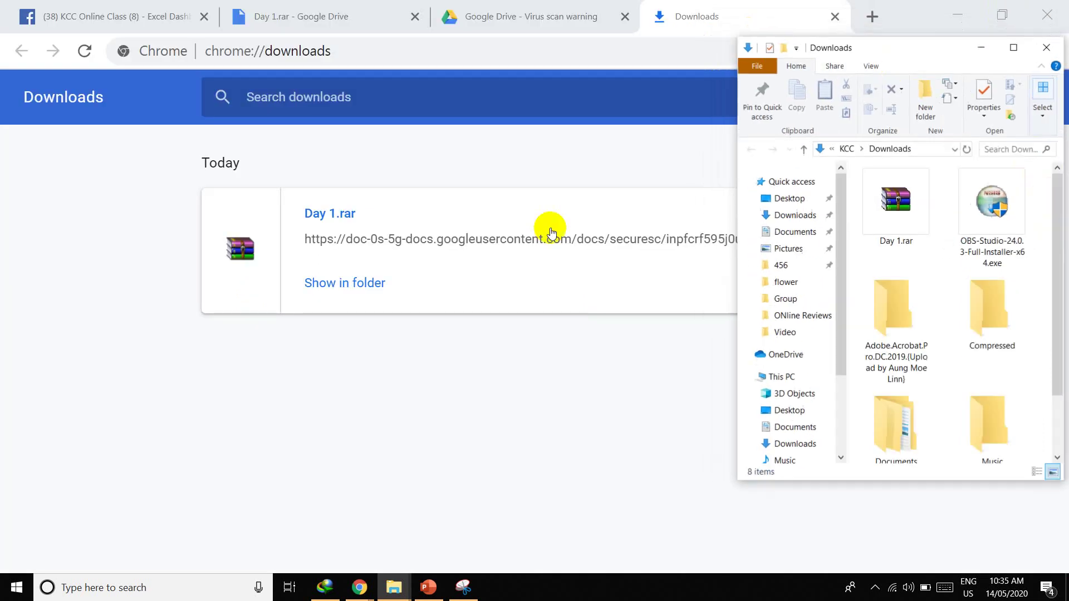
left_click(1013, 47)
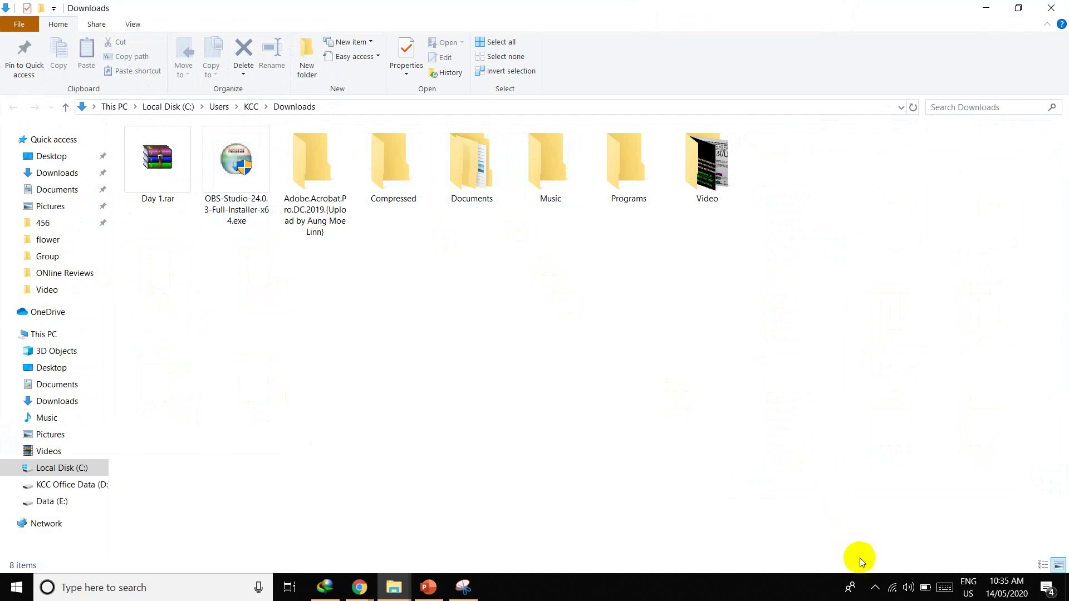
left_click(875, 587)
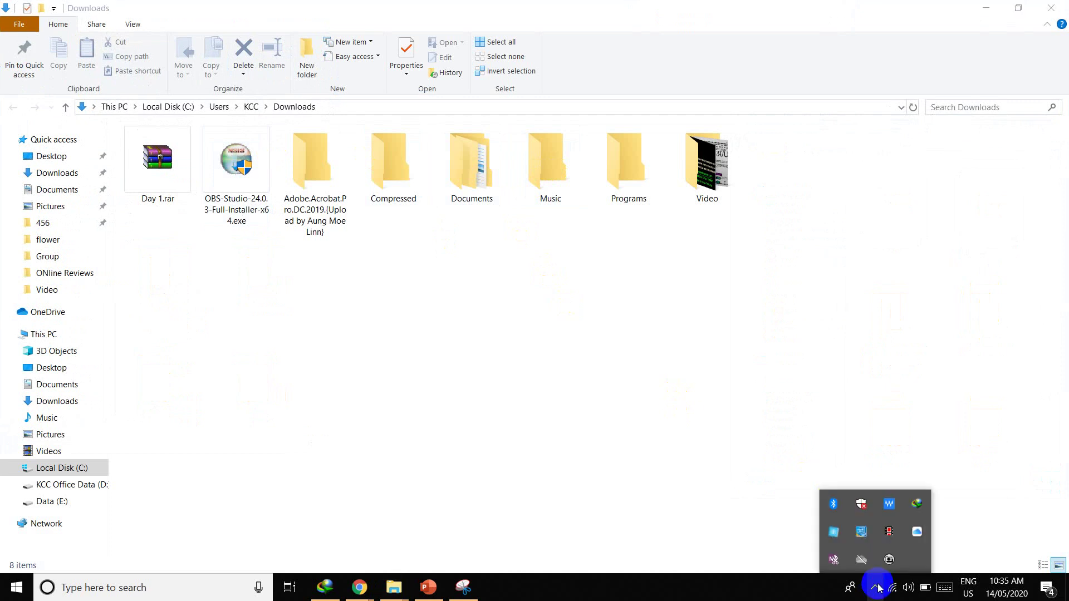
left_click(918, 504)
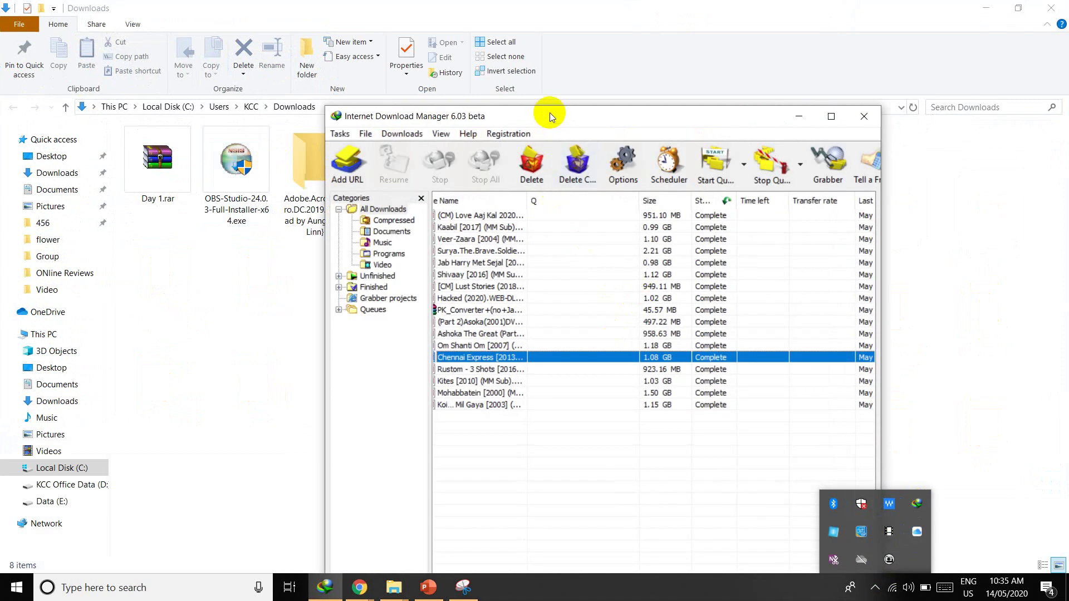
left_click_drag(549, 112, 537, 93)
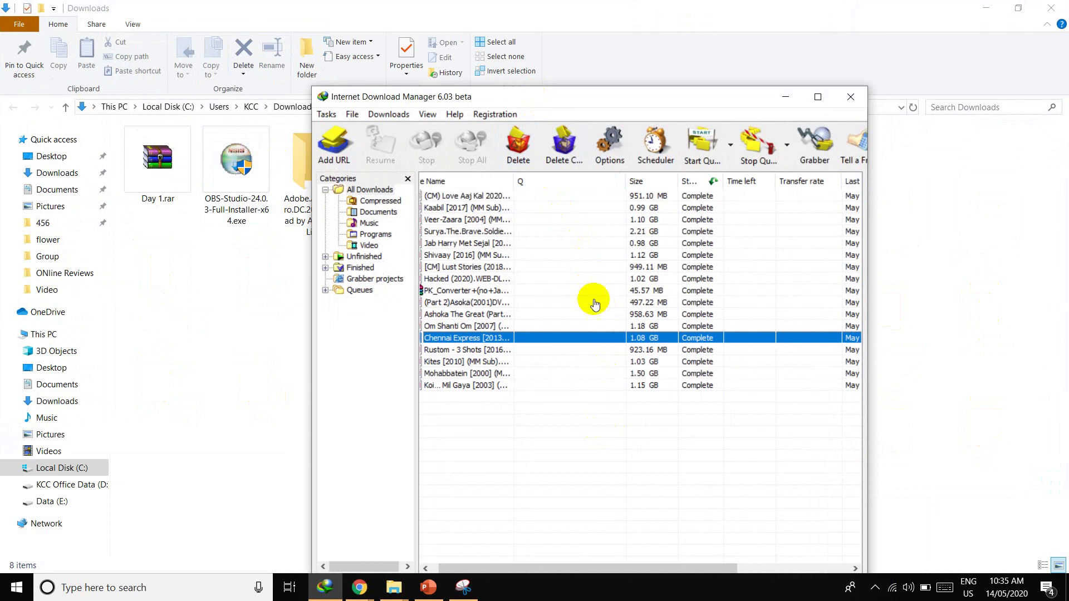
left_click(479, 387)
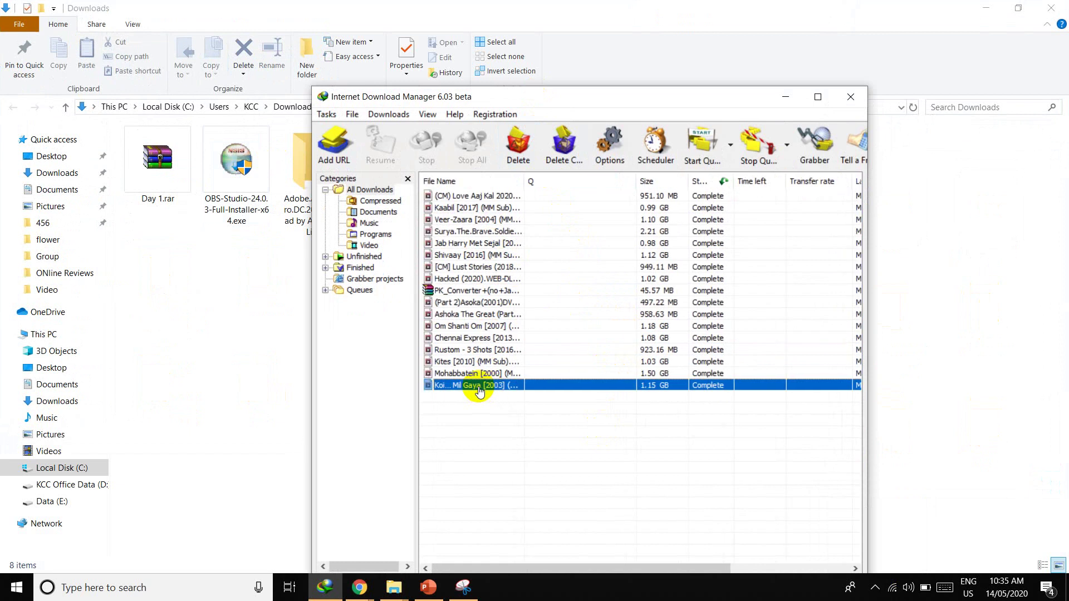
right_click(479, 387)
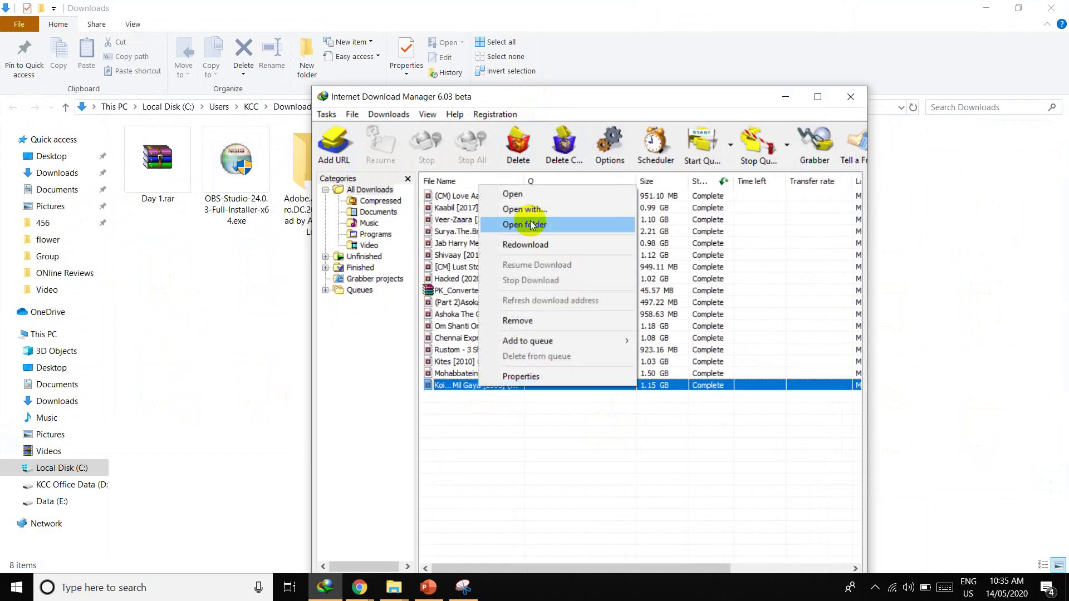
left_click(786, 99)
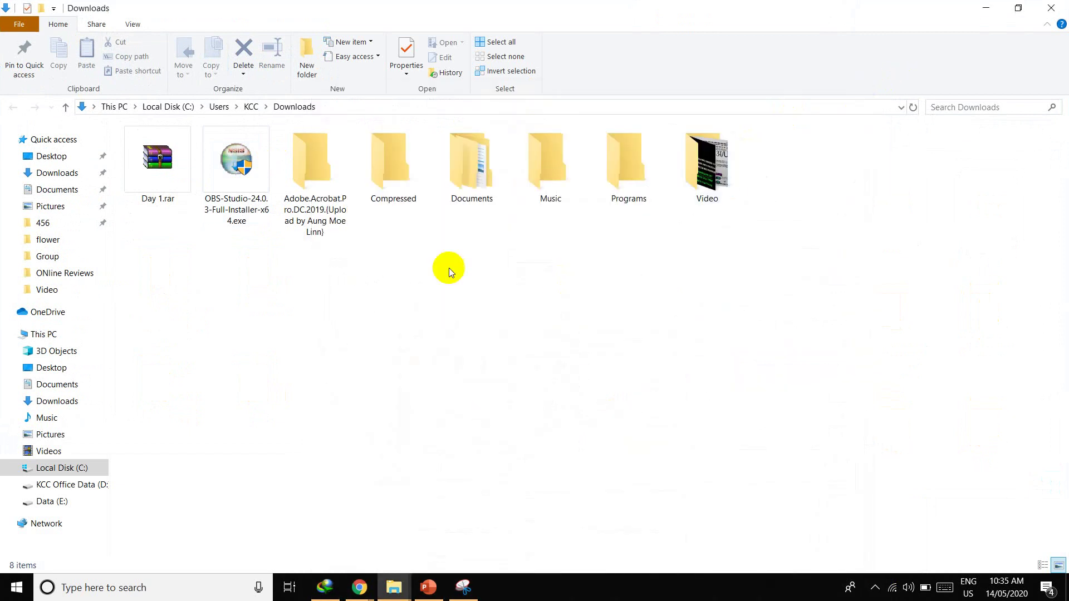
Cut the Day 1.rar archive from the Downloads folder
left_click(161, 170)
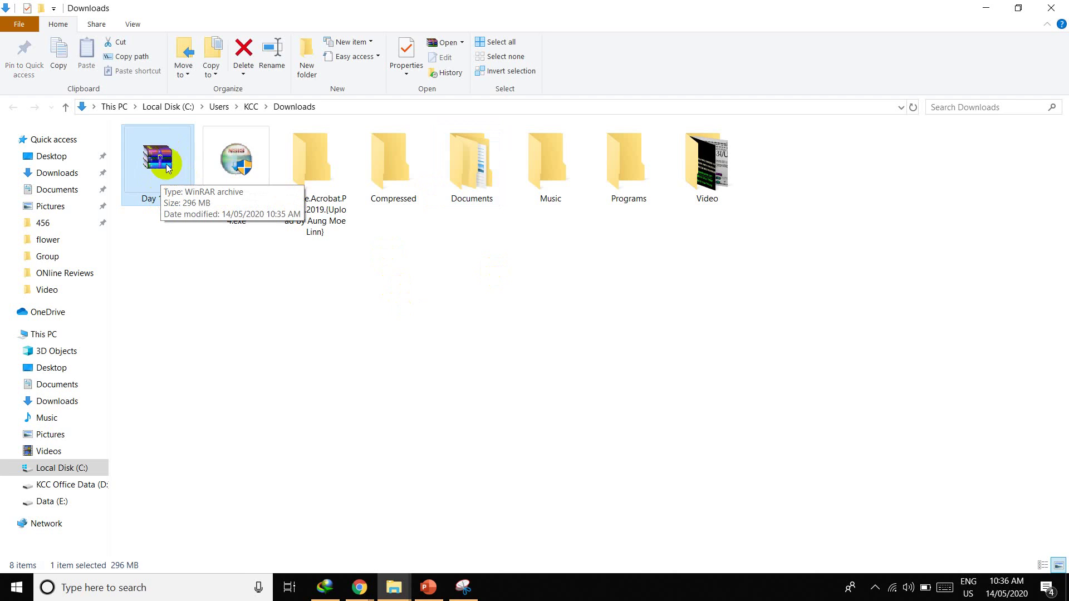
right_click(164, 166)
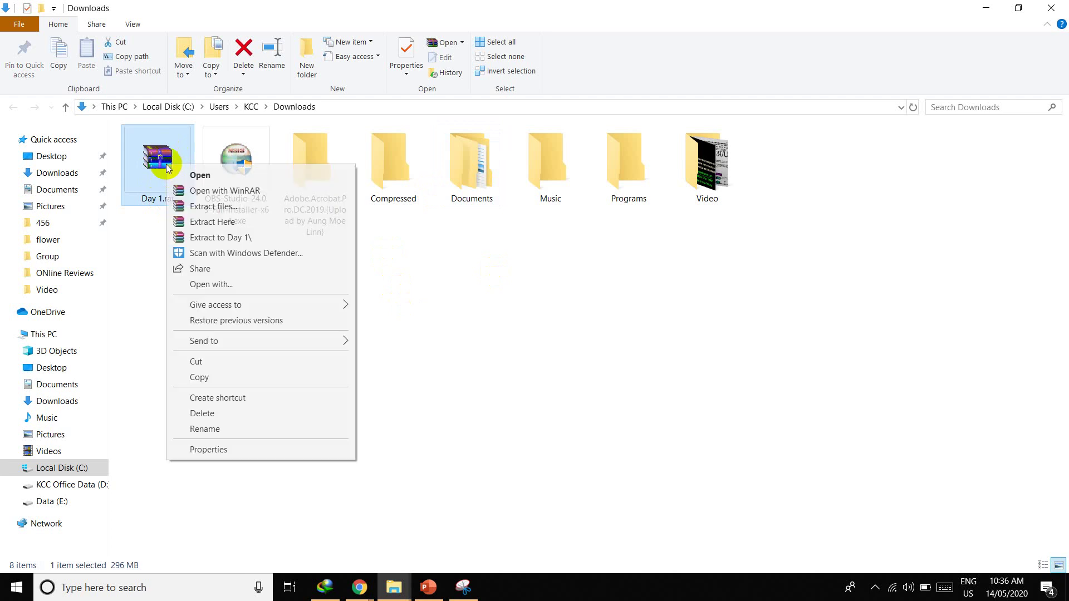
left_click(199, 362)
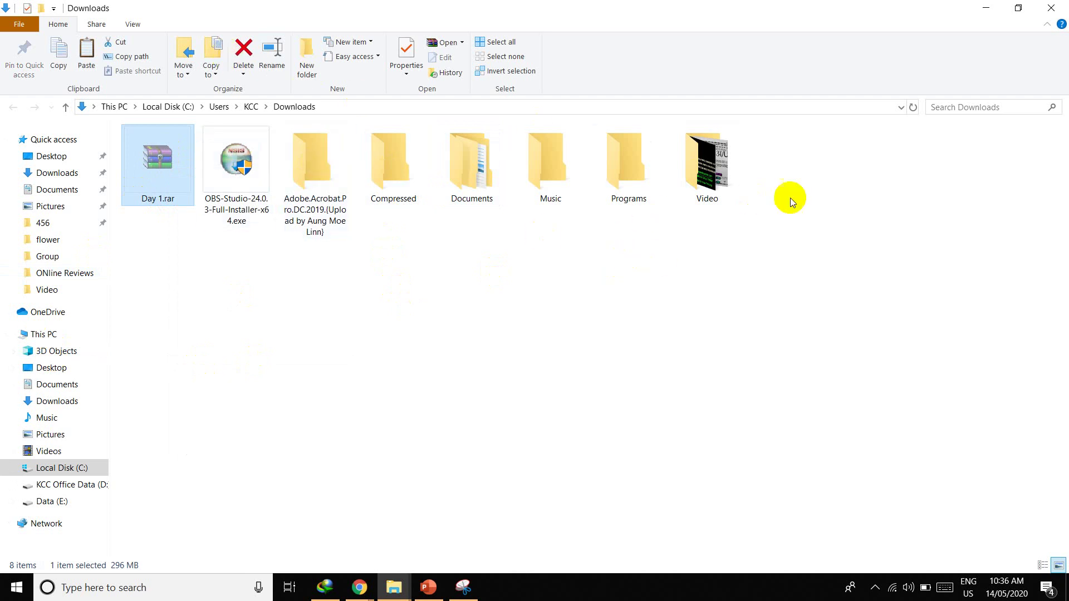
right_click(159, 159)
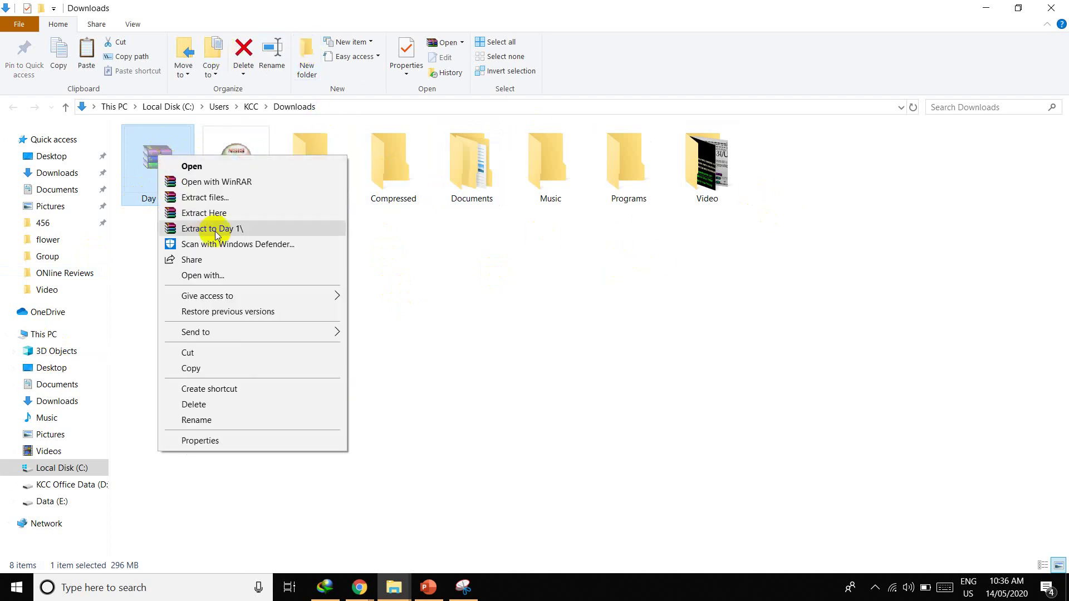
left_click(199, 352)
Create a KCC Class 8 folder, open it and paste Day 1.rar inside
left_click(307, 52)
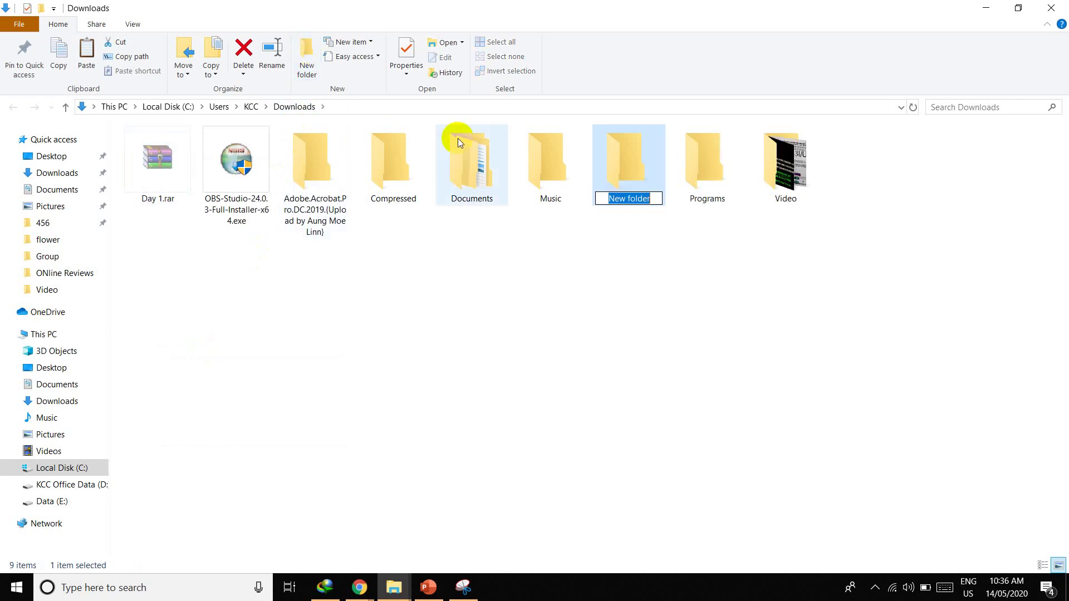
type("KCC Cl")
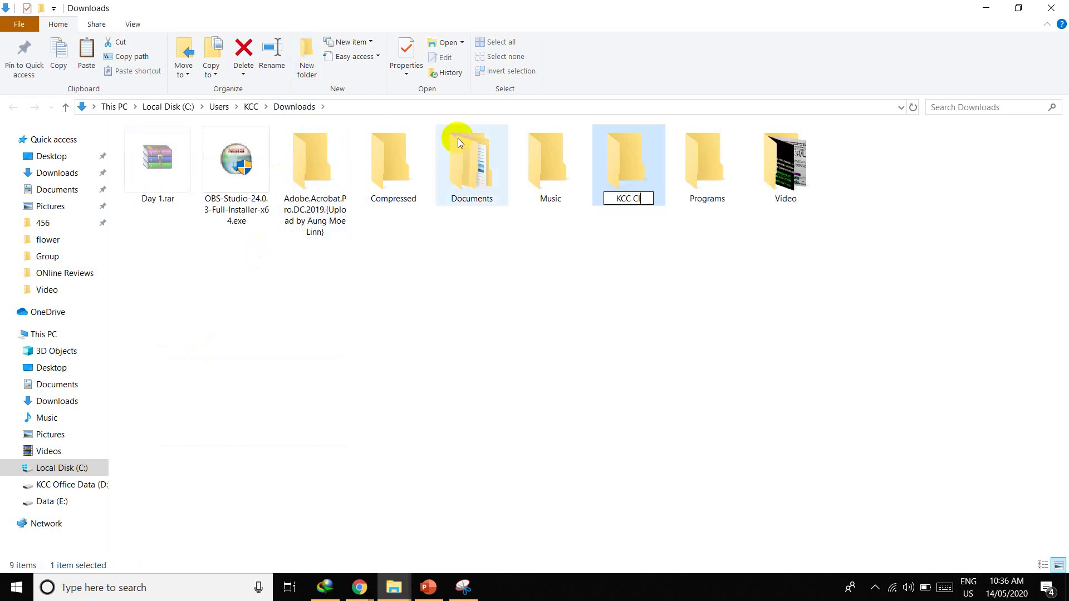
type("ass 8")
key("Return")
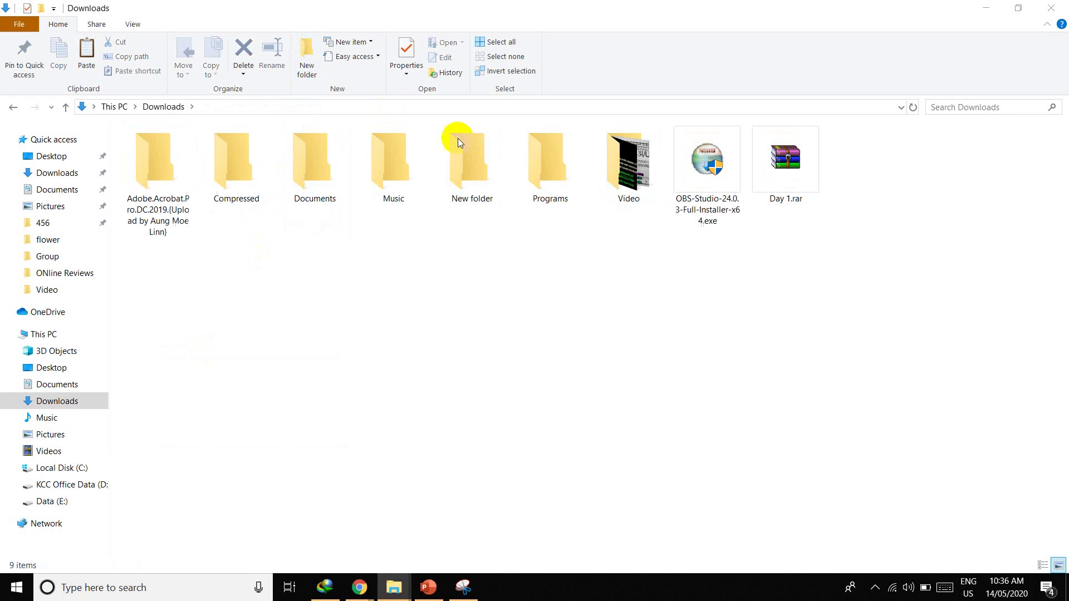
key("Return")
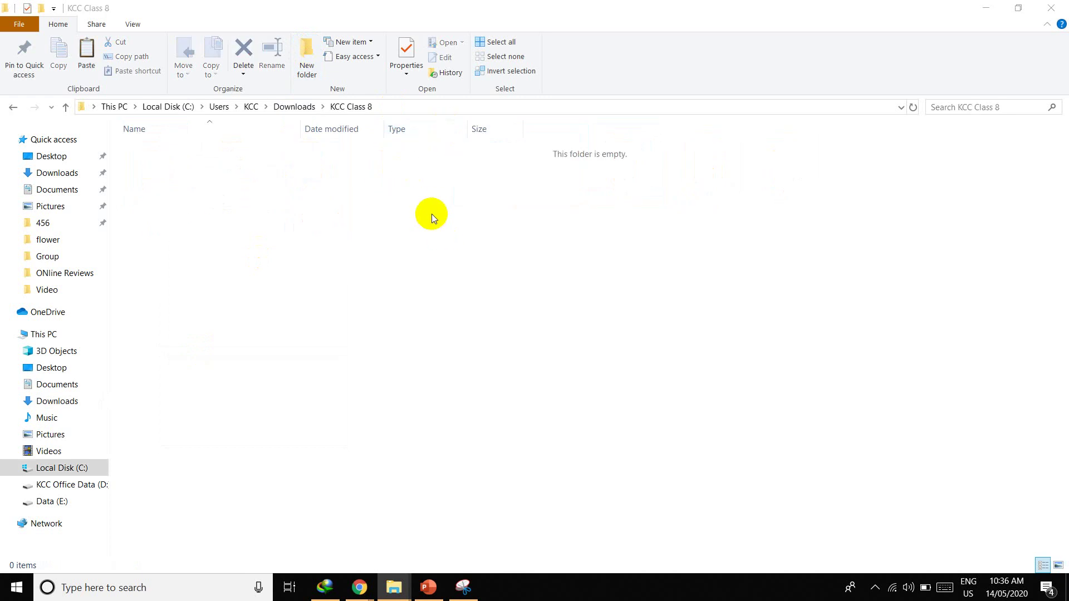
key("alt+Left")
double_click(576, 174)
right_click(252, 226)
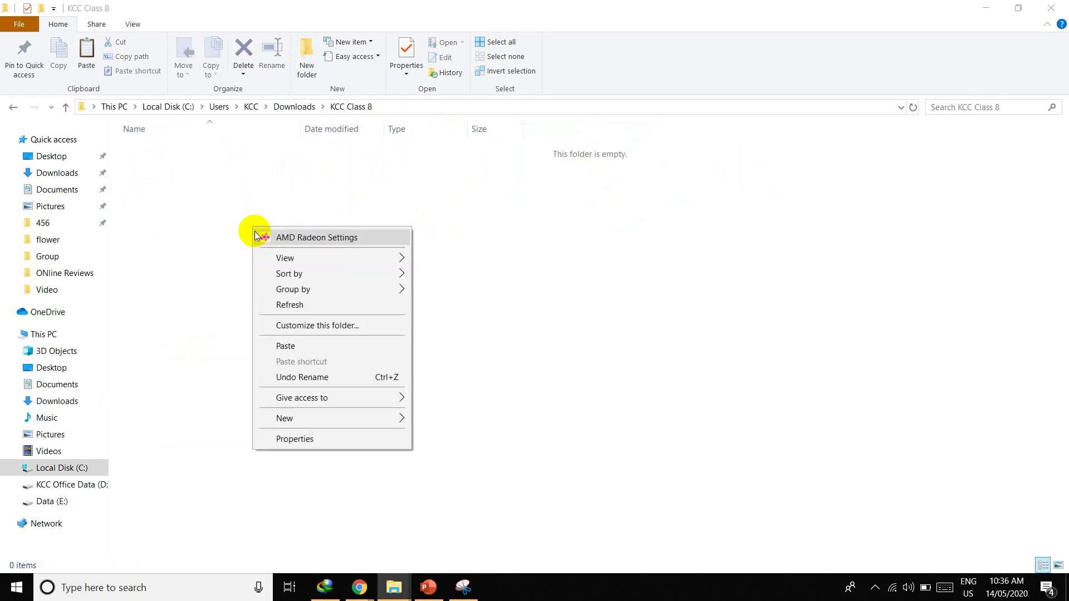
left_click(296, 346)
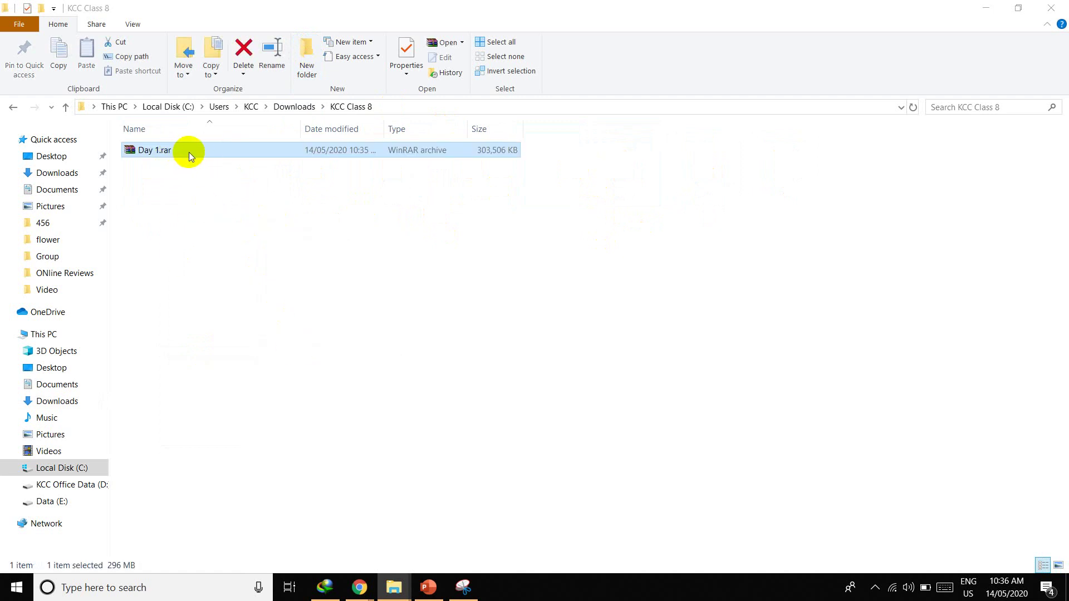
mouse_move(154, 150)
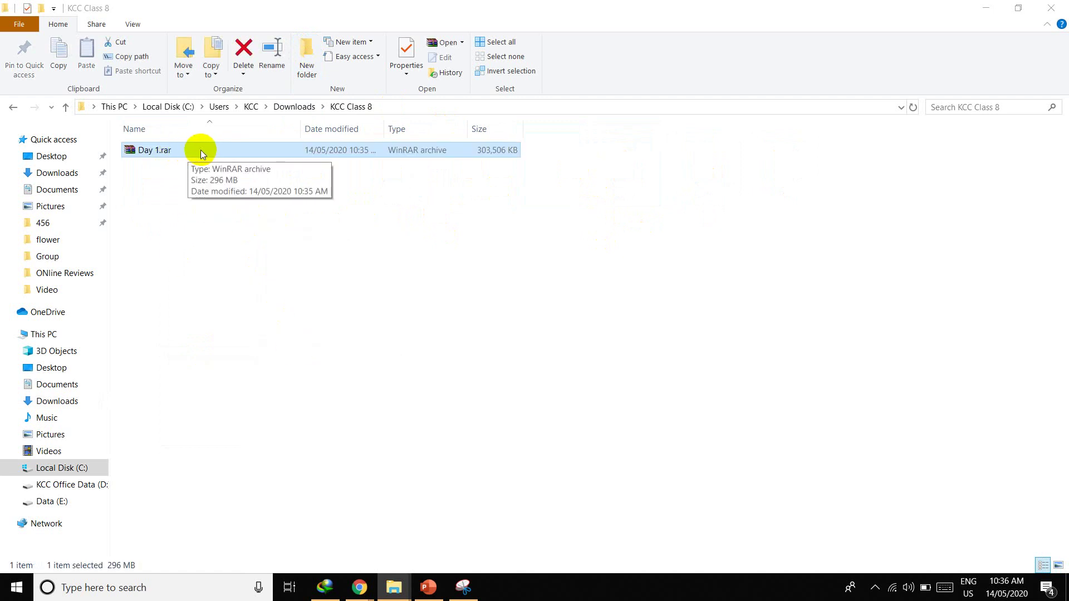
Extract Day 1.rar into the KCC Class 8 folder with Extract Here, muting system sound meanwhile
right_click(202, 154)
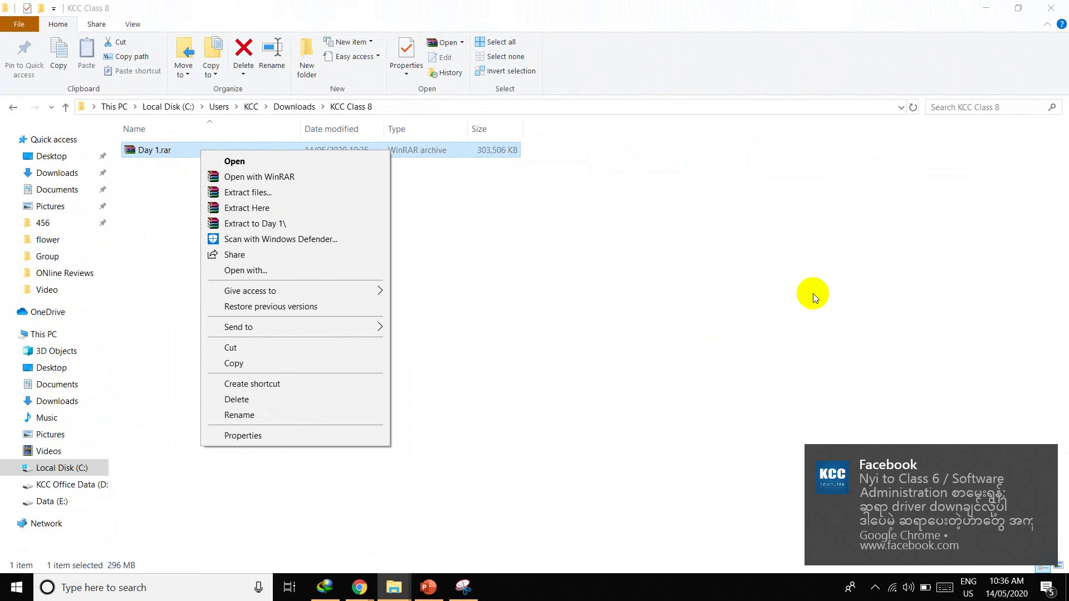
key("XF86AudioMute")
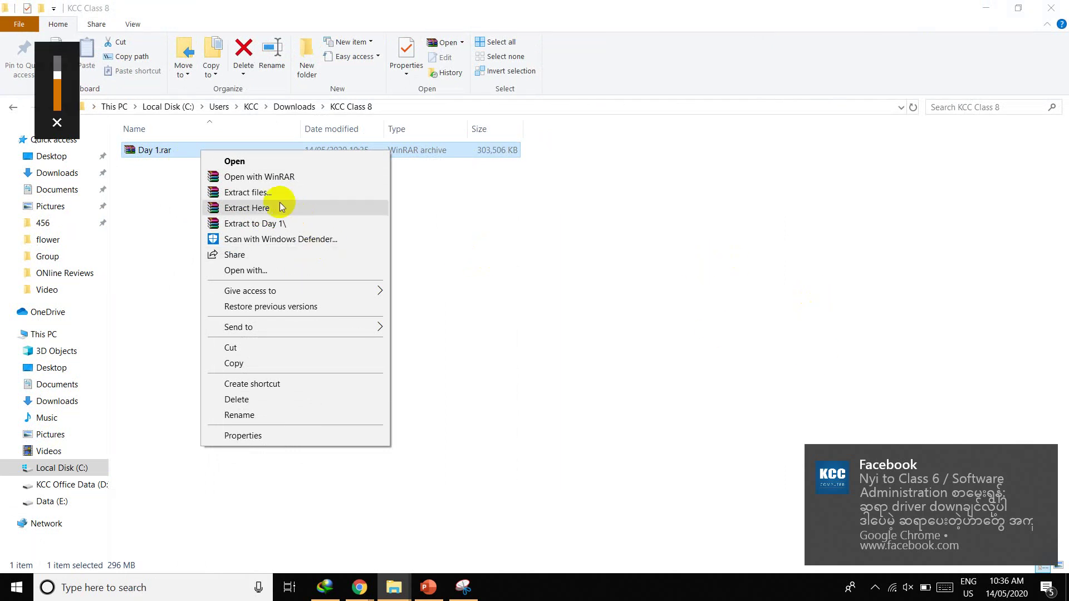
left_click(251, 209)
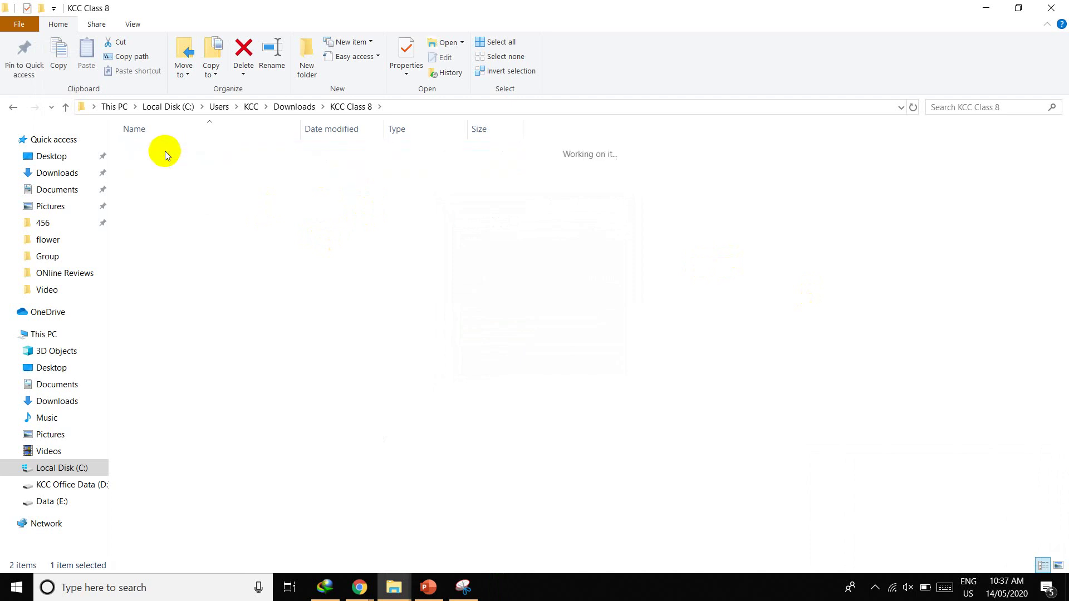
double_click(165, 151)
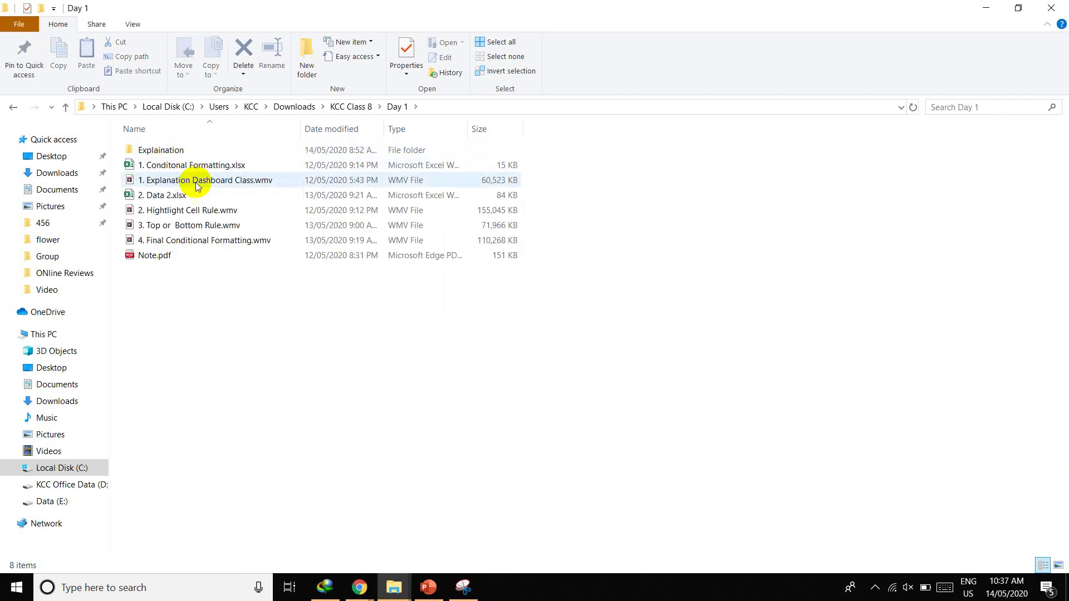
scroll(300, 275, "up", 3, "ctrl")
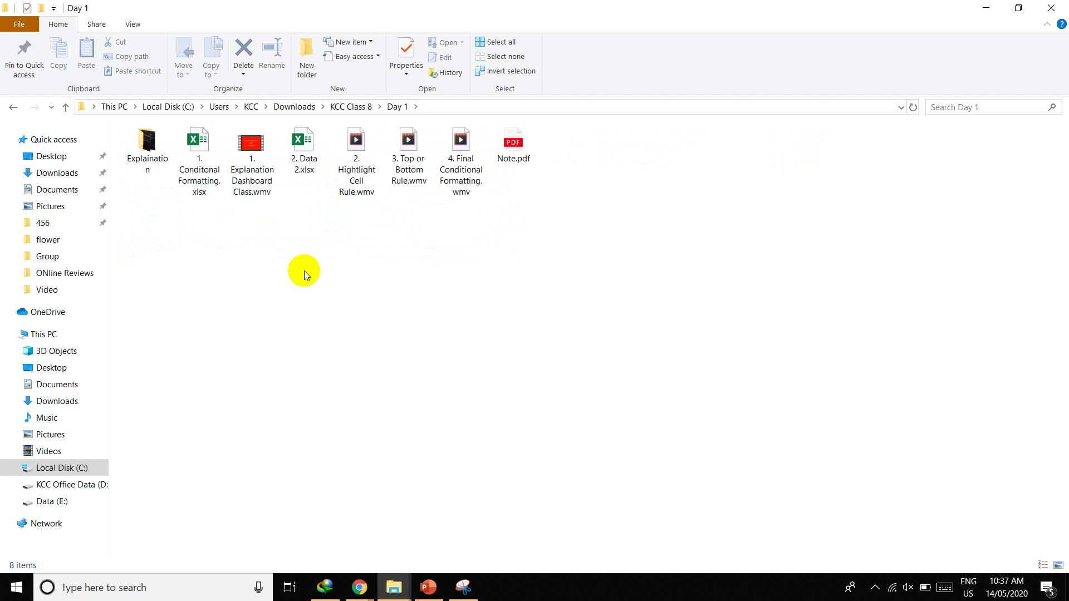
scroll(304, 271, "up", 2, "ctrl")
scroll(323, 282, "up", 2, "ctrl")
scroll(326, 286, "up", 2, "ctrl")
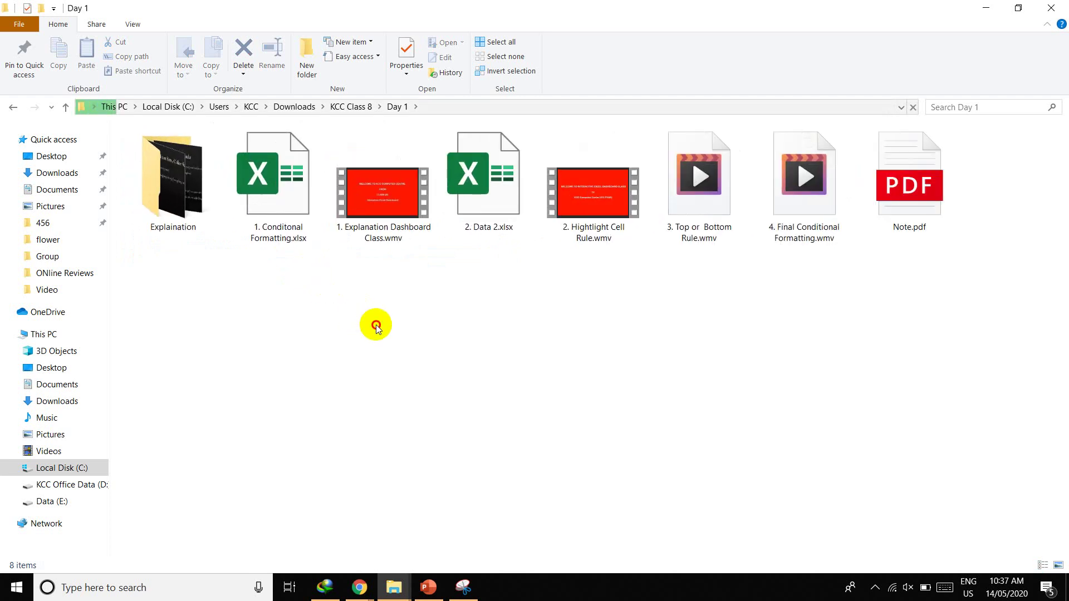
left_click(379, 192)
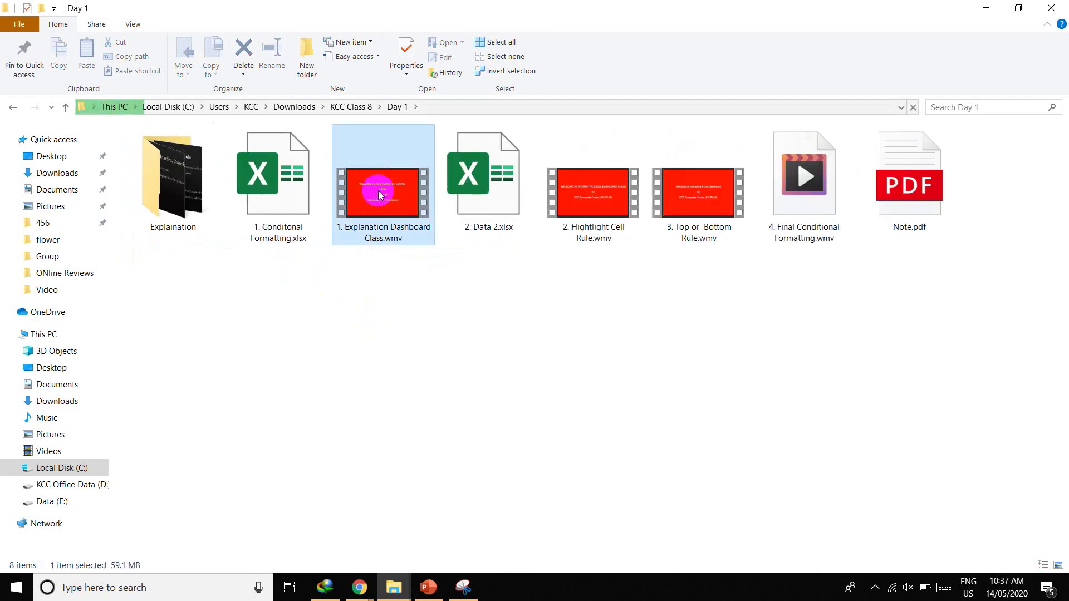
left_click(592, 198)
left_click(687, 195)
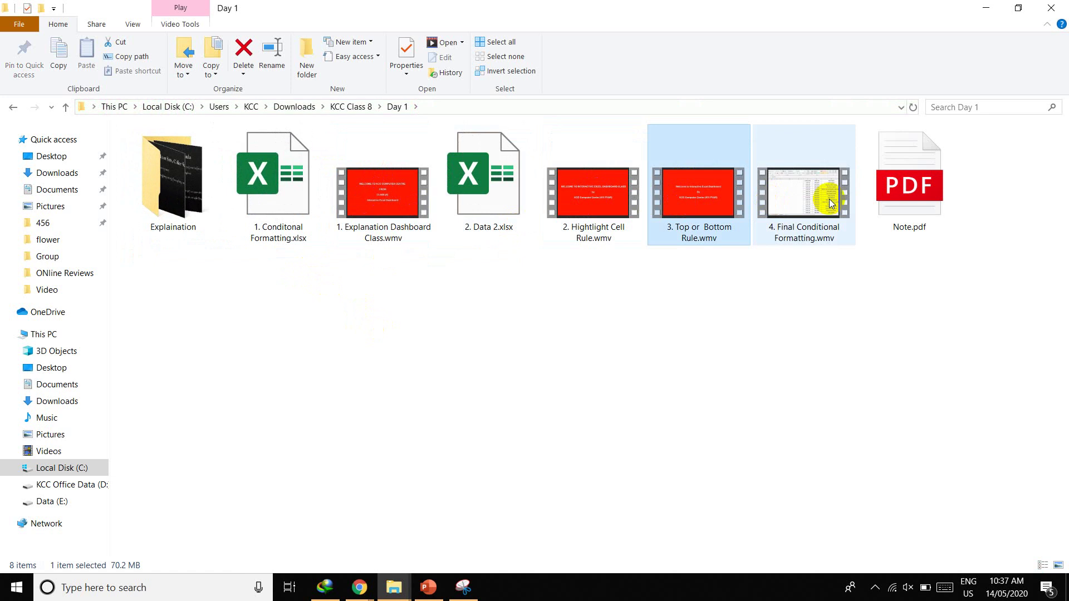
left_click(830, 199)
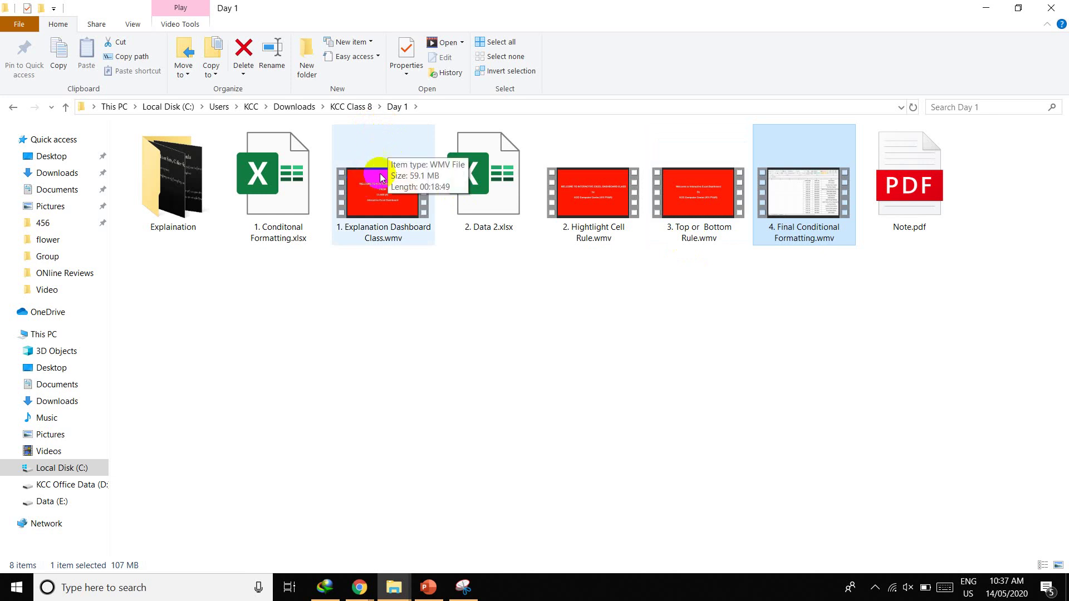
left_click(405, 193)
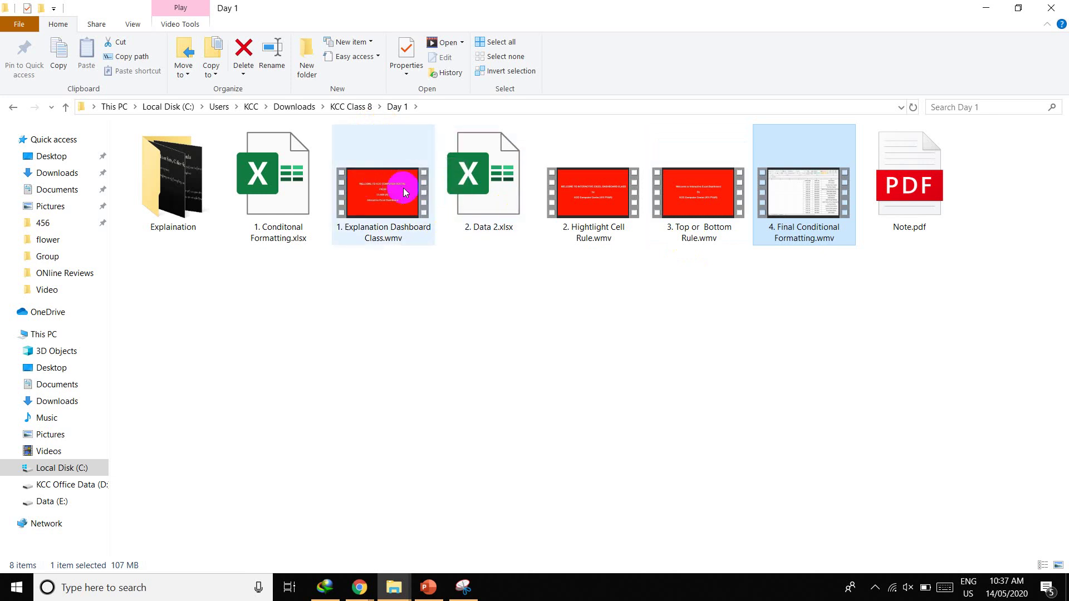
left_click(923, 192)
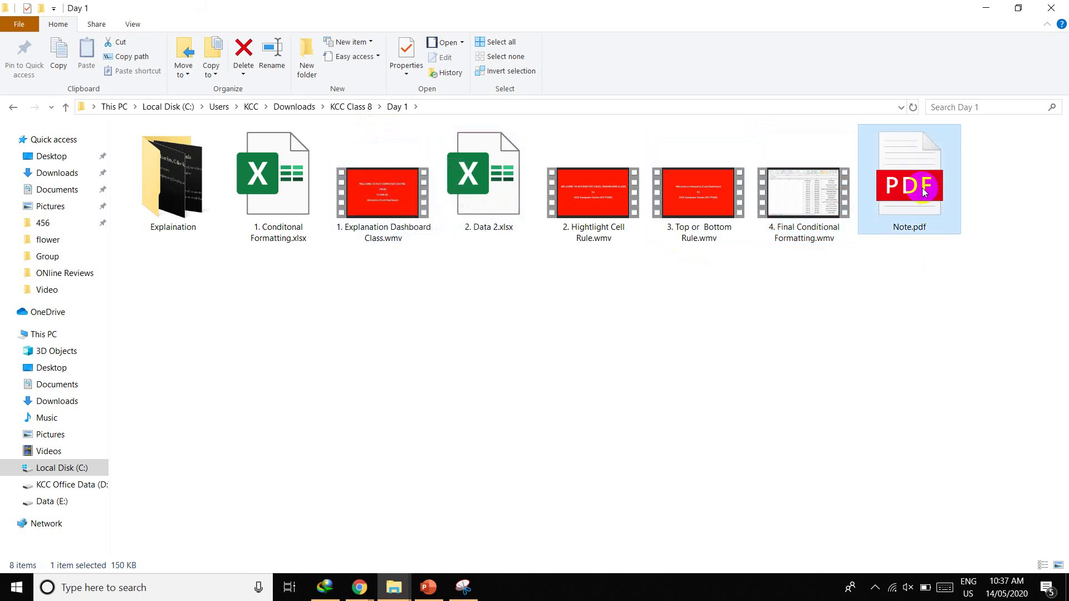
left_click(266, 184)
left_click(496, 203)
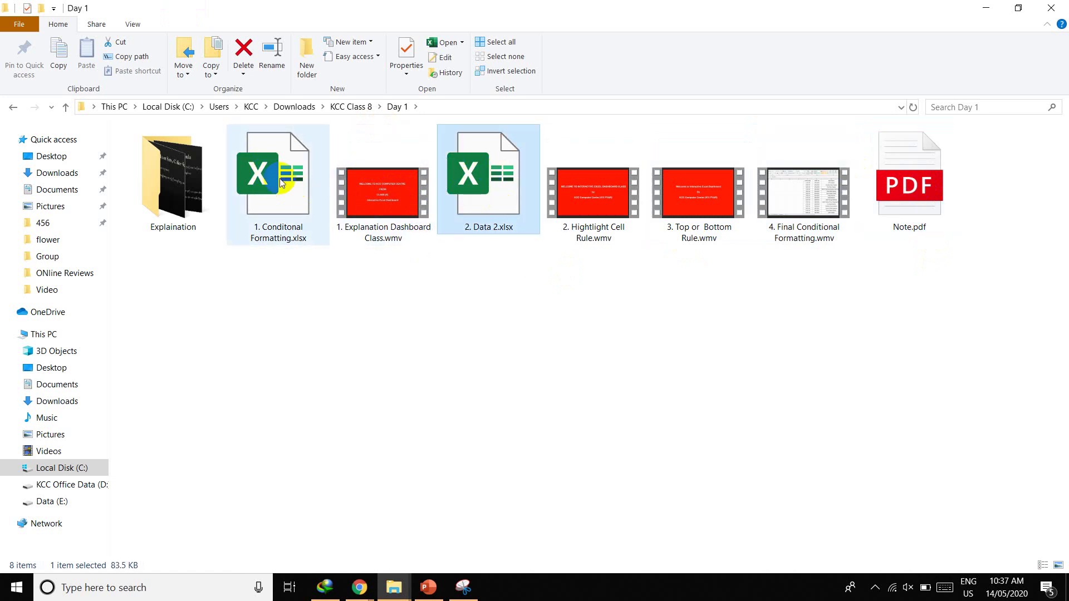
left_click(346, 186)
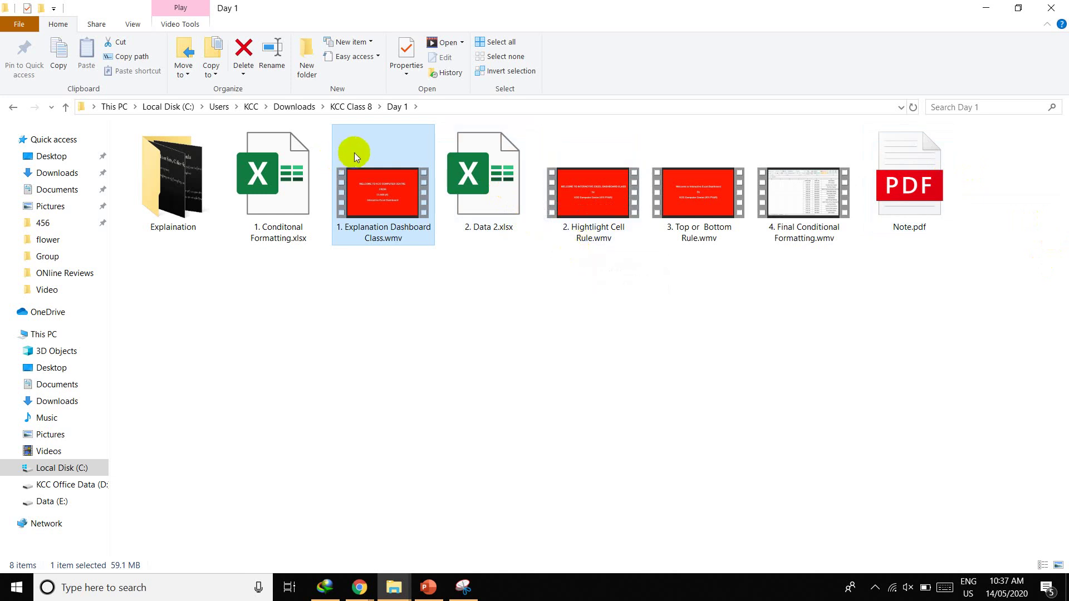
left_click(340, 289)
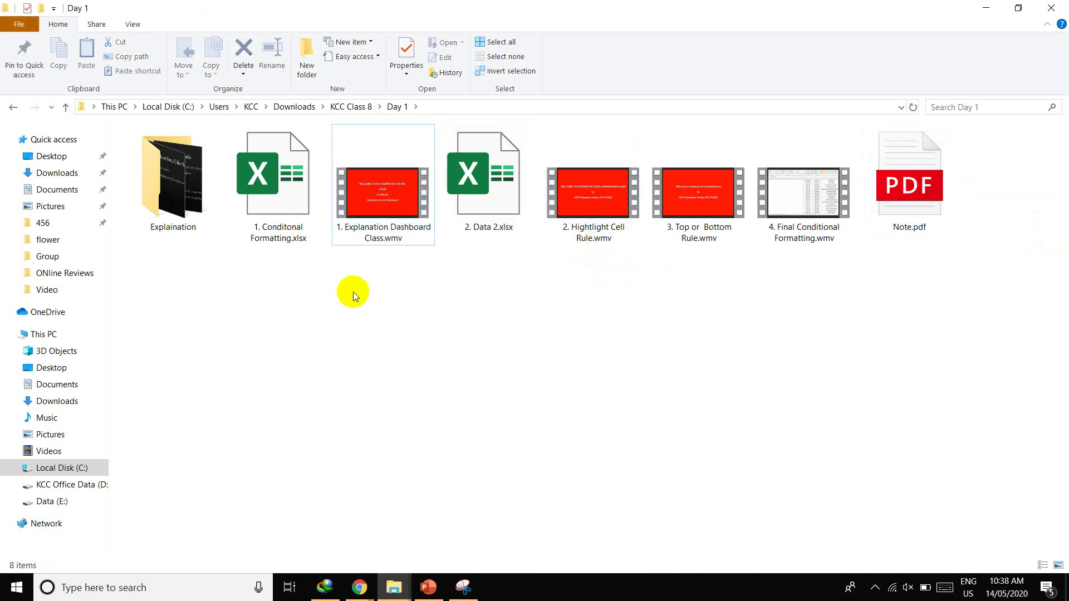
key("BackSpace")
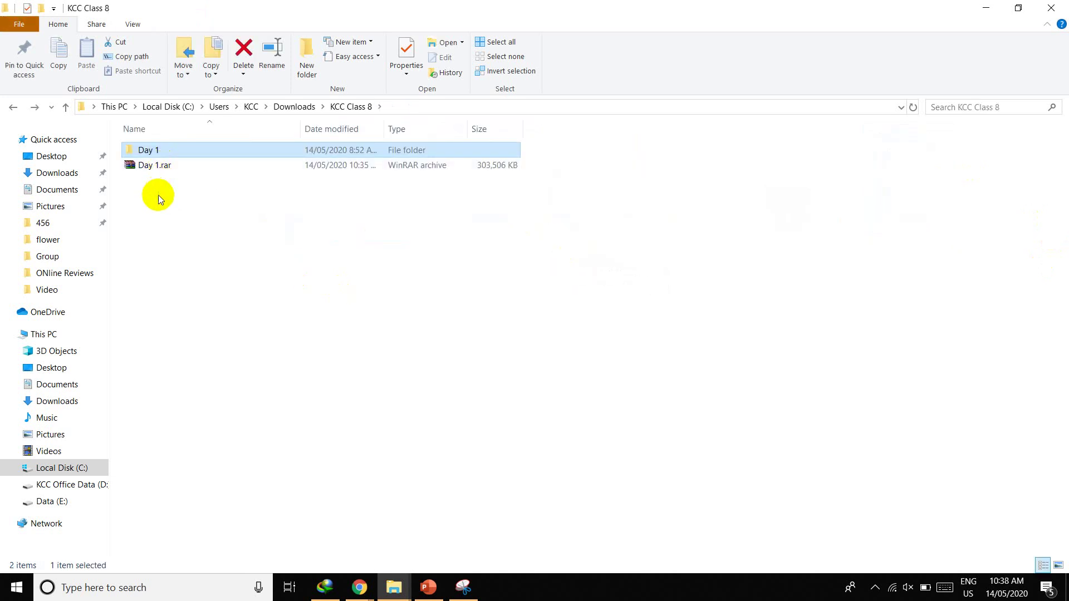
left_click(158, 195)
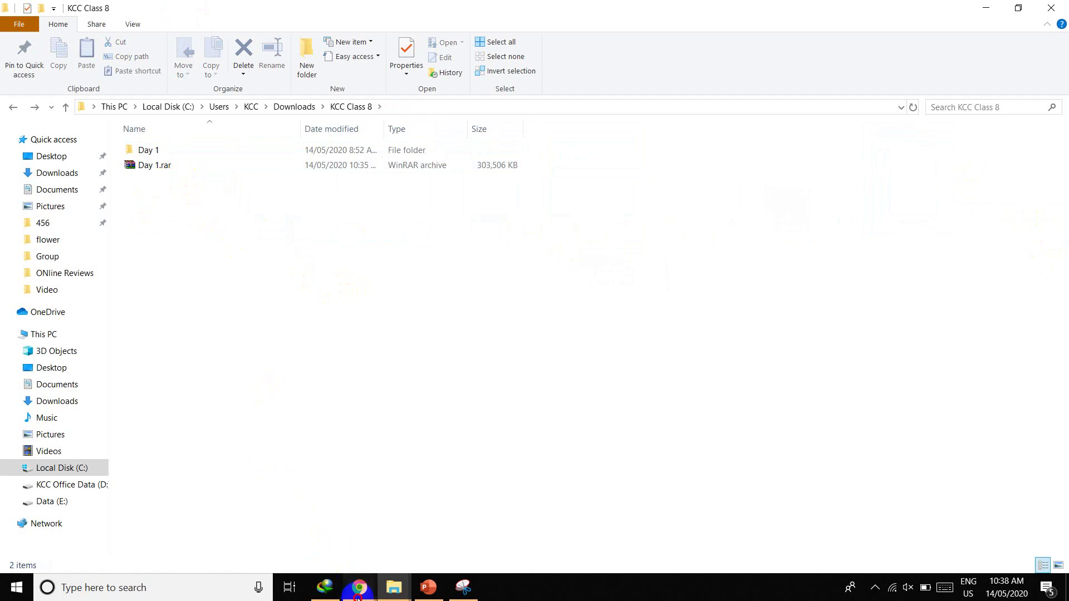
Bring Chrome forward and go to the Facebook class group tab
mouse_move(359, 586)
left_click(362, 536)
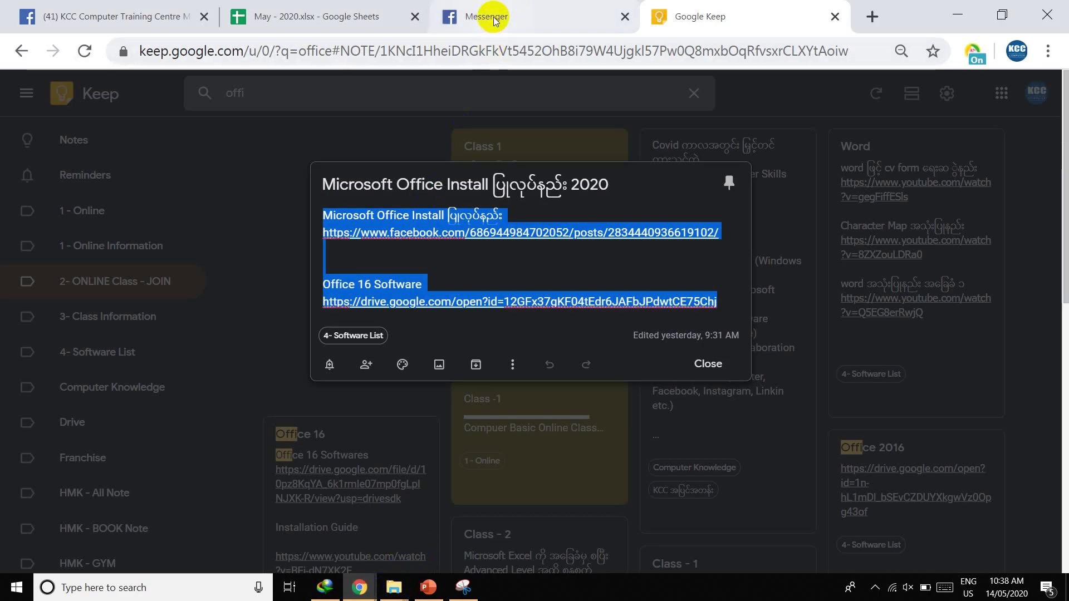
left_click(360, 585)
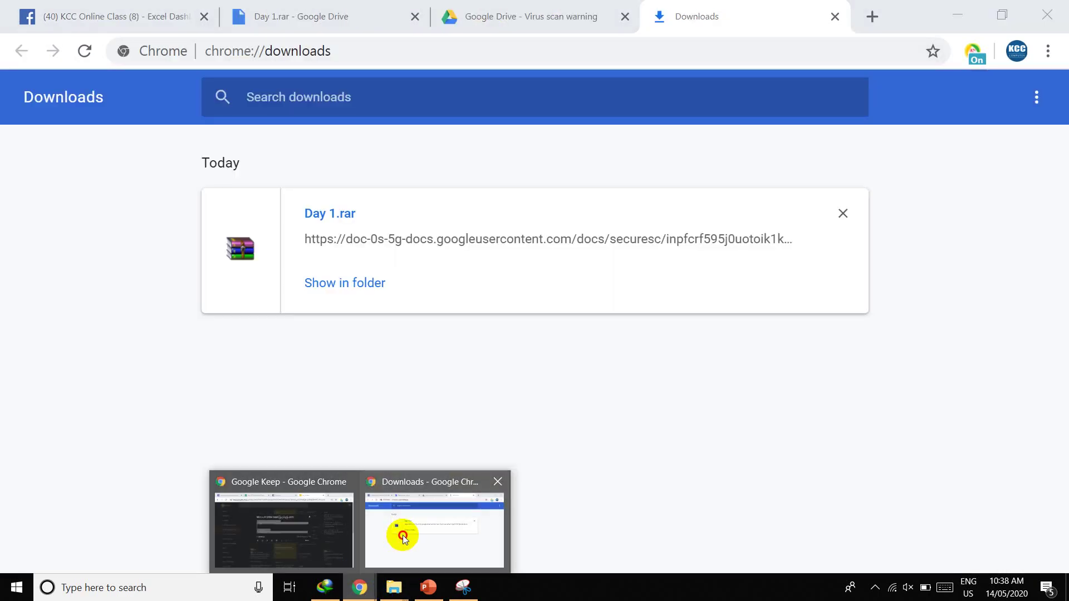
left_click(403, 539)
left_click(117, 18)
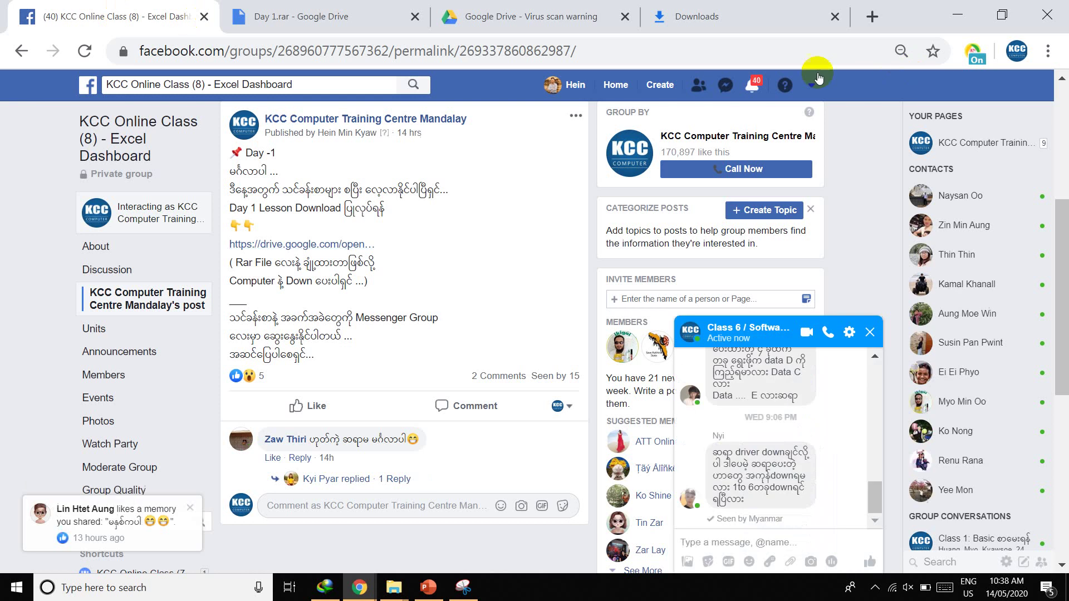
Minimize the Class 6 chat, preview the Class / 8 - Excel Dashboard chat, and open all Messenger chats in a new tab
left_click(877, 332)
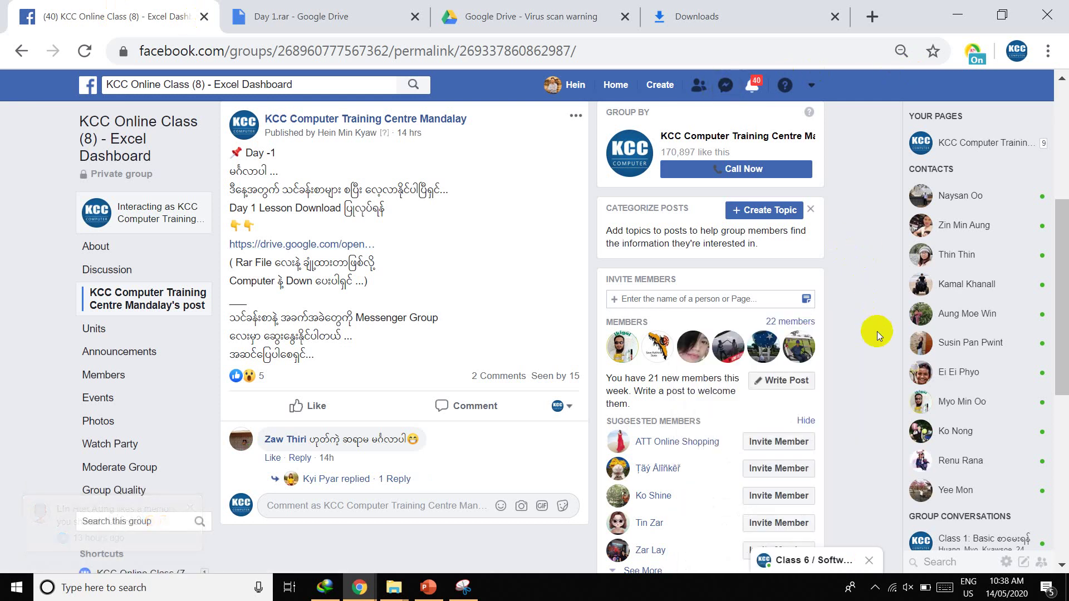
left_click(725, 85)
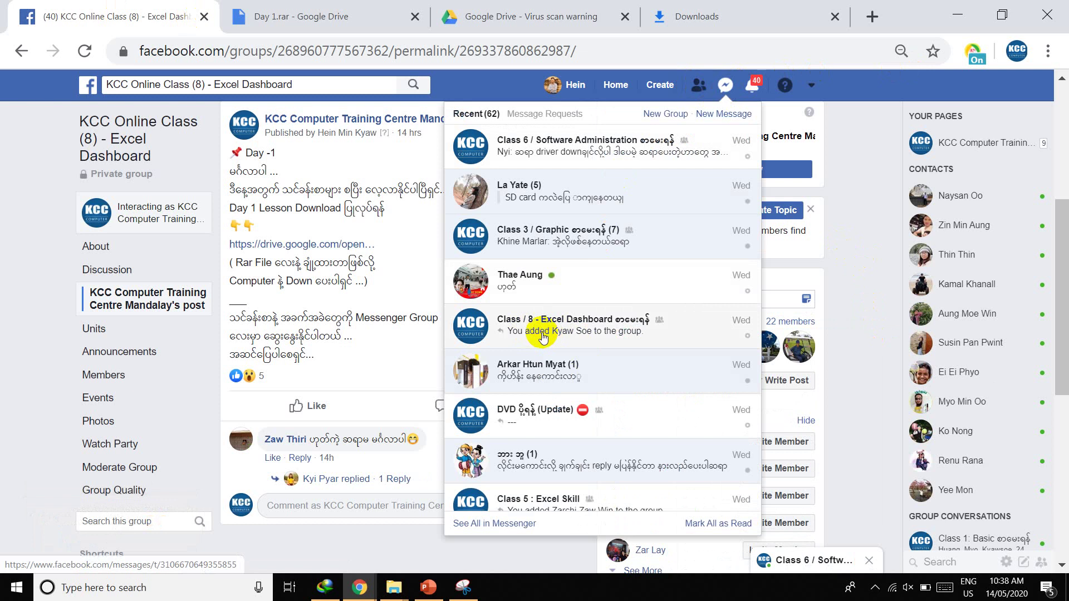
left_click(569, 332)
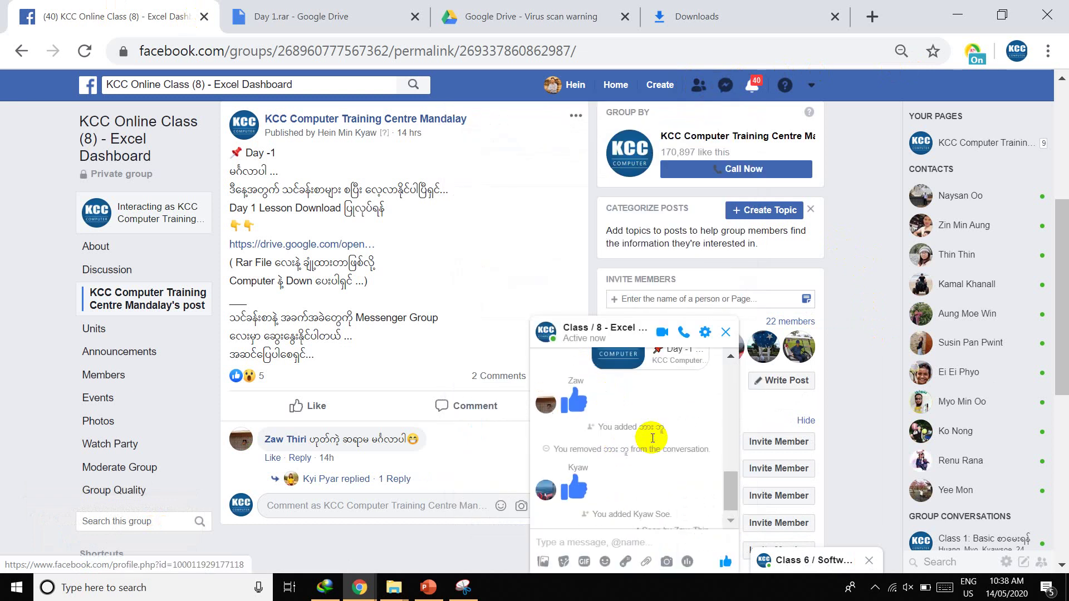
scroll(651, 434, "up", 3)
left_click(726, 332)
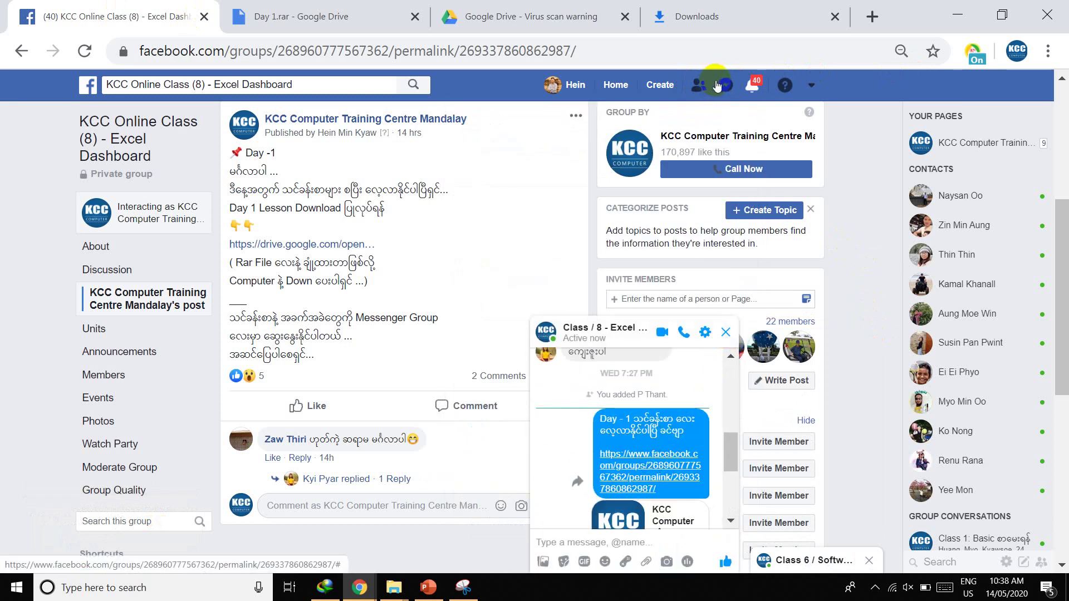
left_click(725, 85)
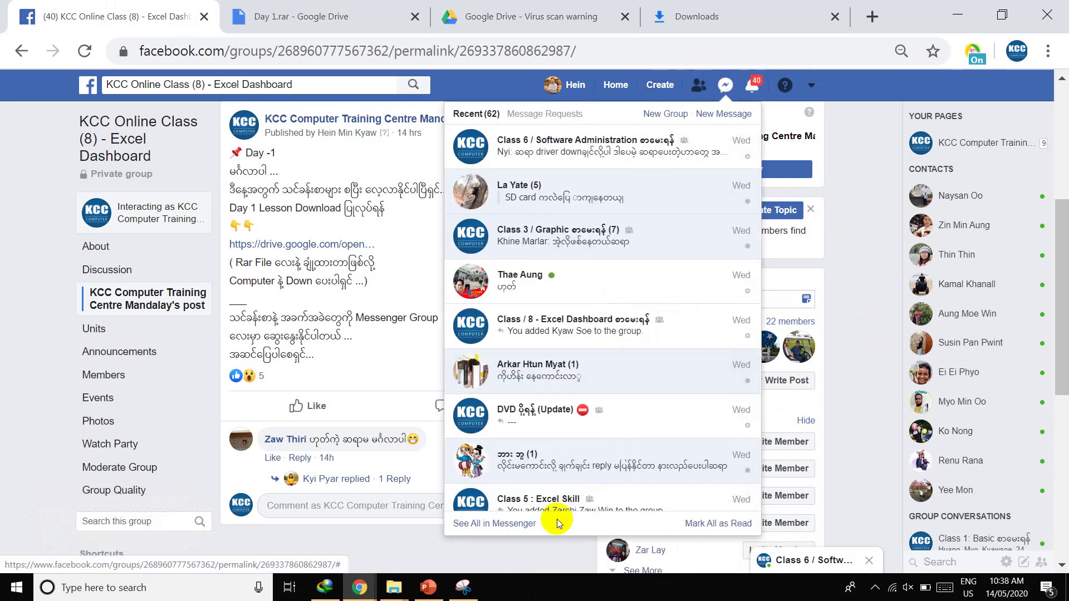
middle_click(528, 524)
In the new Messenger tab, scroll the Class / 8 chat back to the Group Accept message about Announcements
left_click(259, 16)
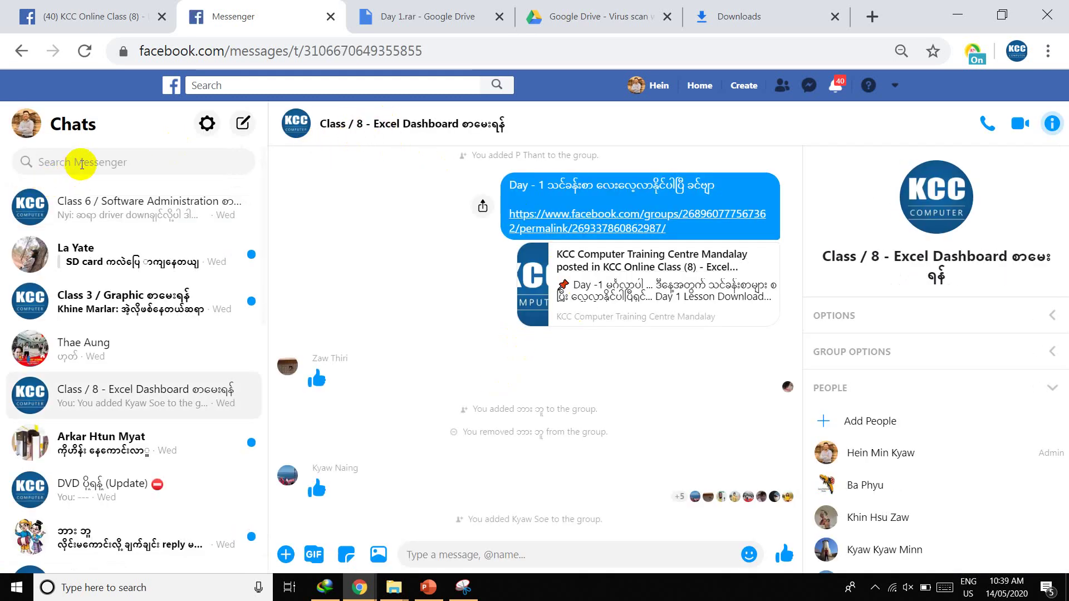
scroll(645, 359, "up", 4)
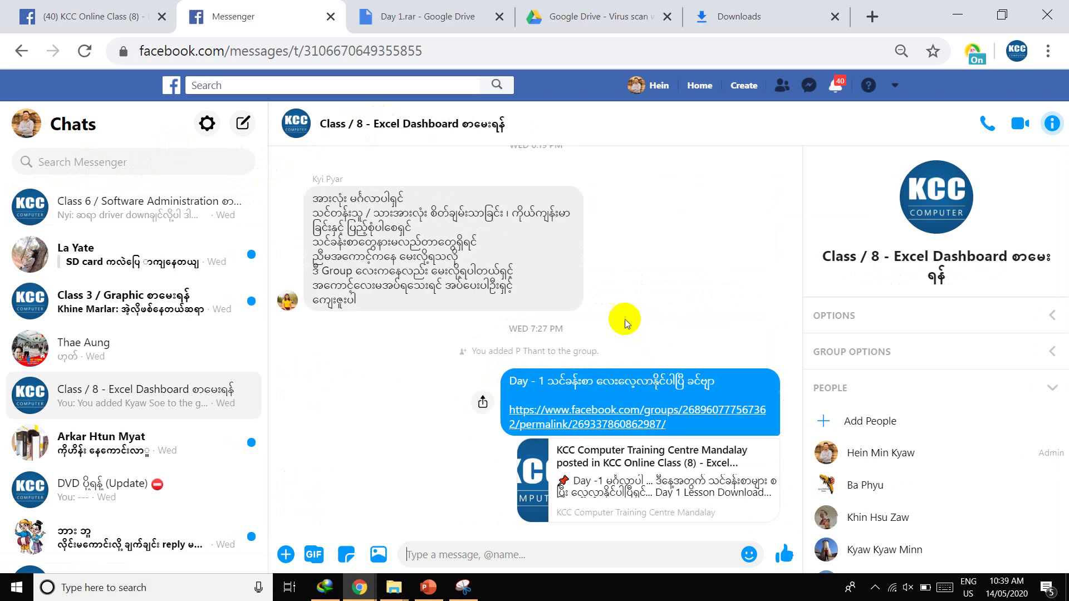
scroll(623, 322, "up", 2)
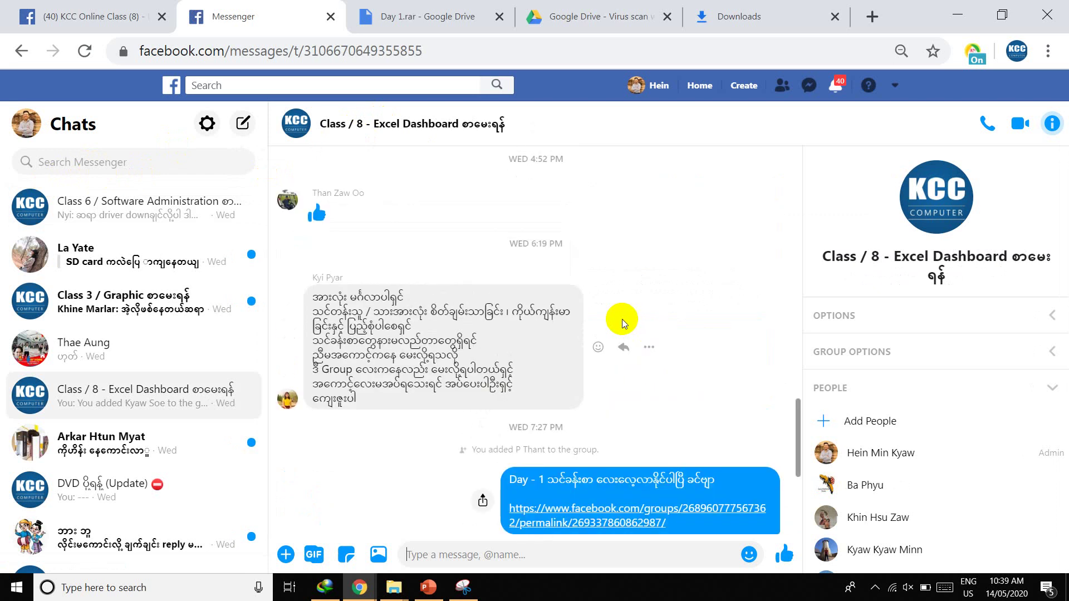
scroll(633, 307, "up", 3)
scroll(613, 320, "up", 3)
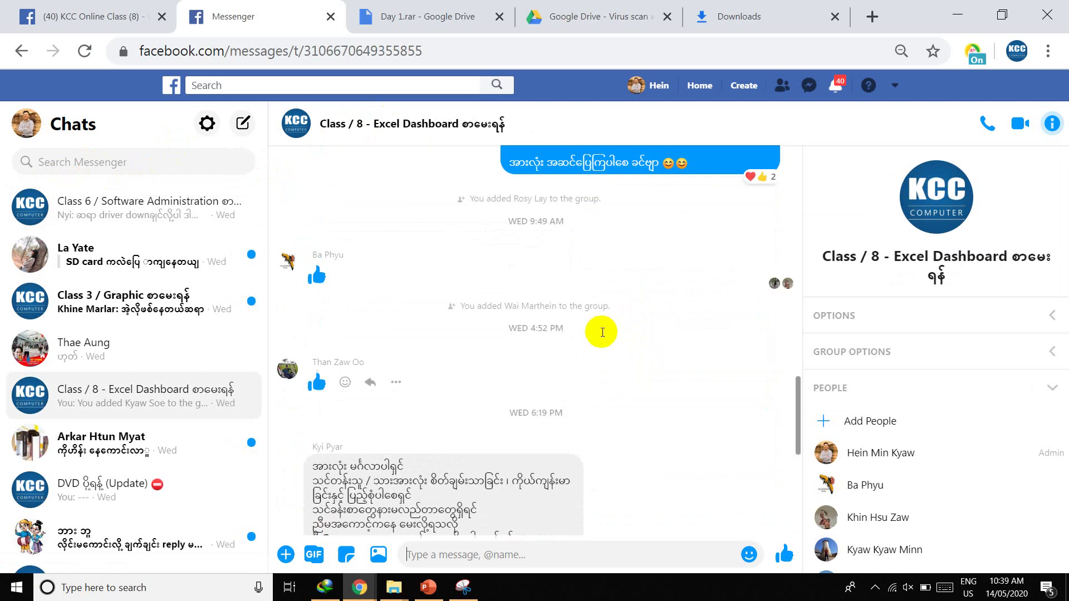
scroll(596, 340, "up", 3)
scroll(593, 354, "up", 3)
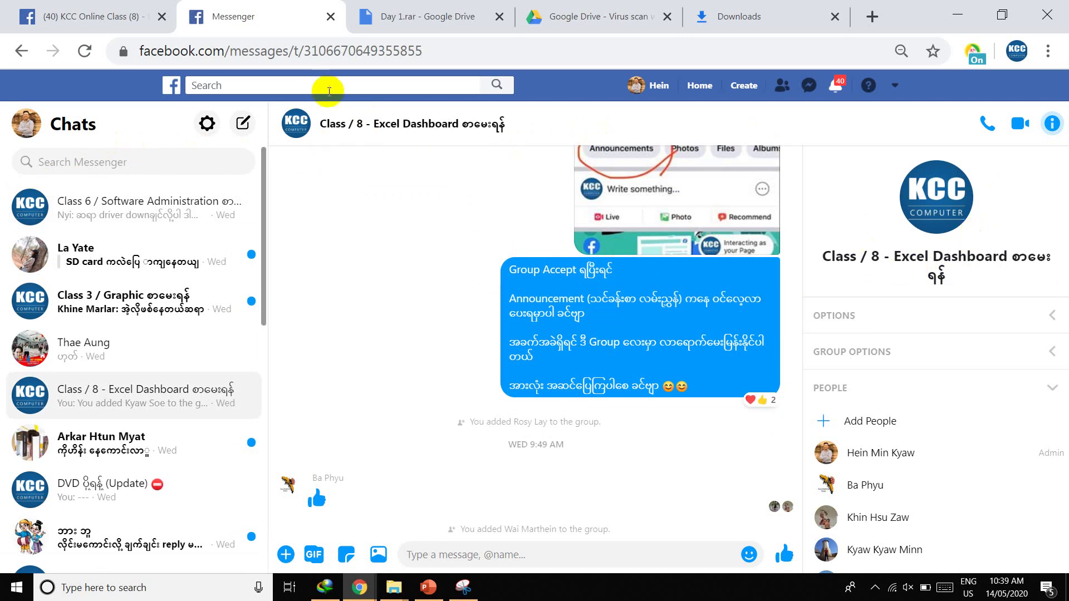
Open the account's profile page in a new tab and compare it with the class group tab
middle_click(657, 87)
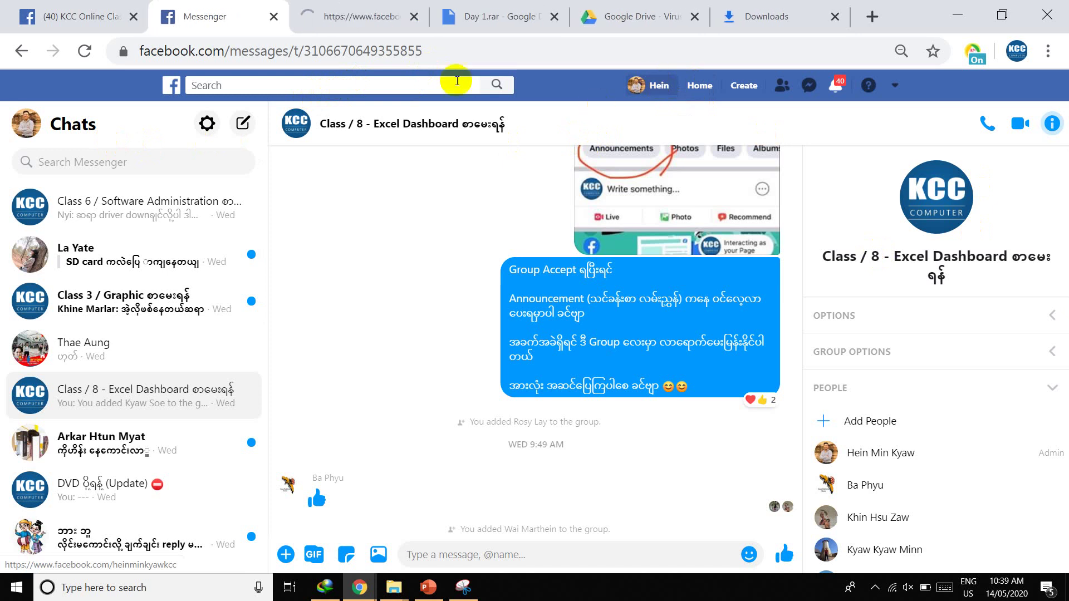
left_click(370, 18)
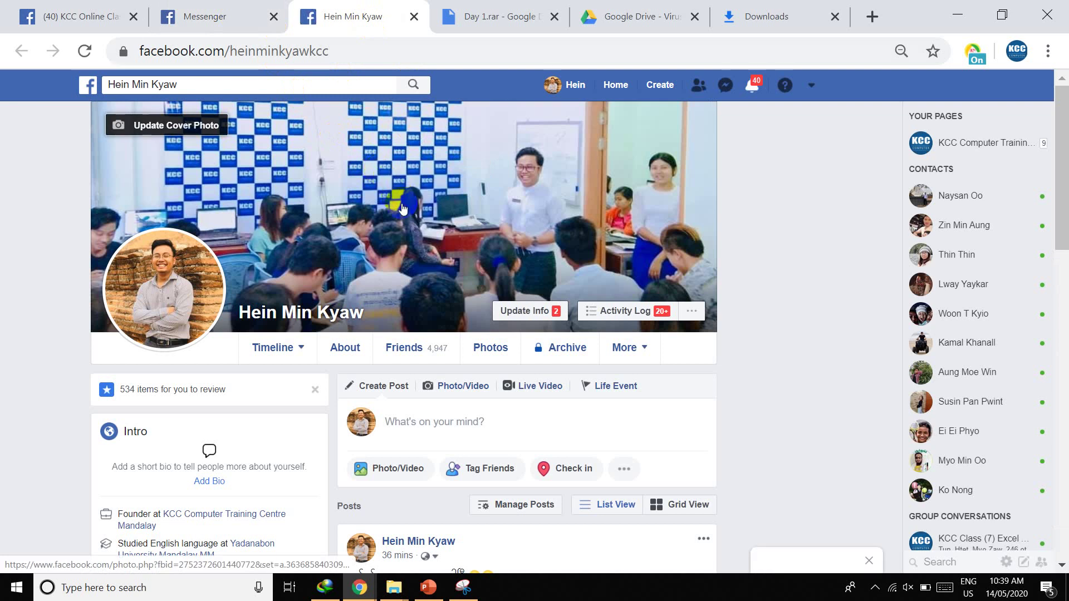
left_click(82, 18)
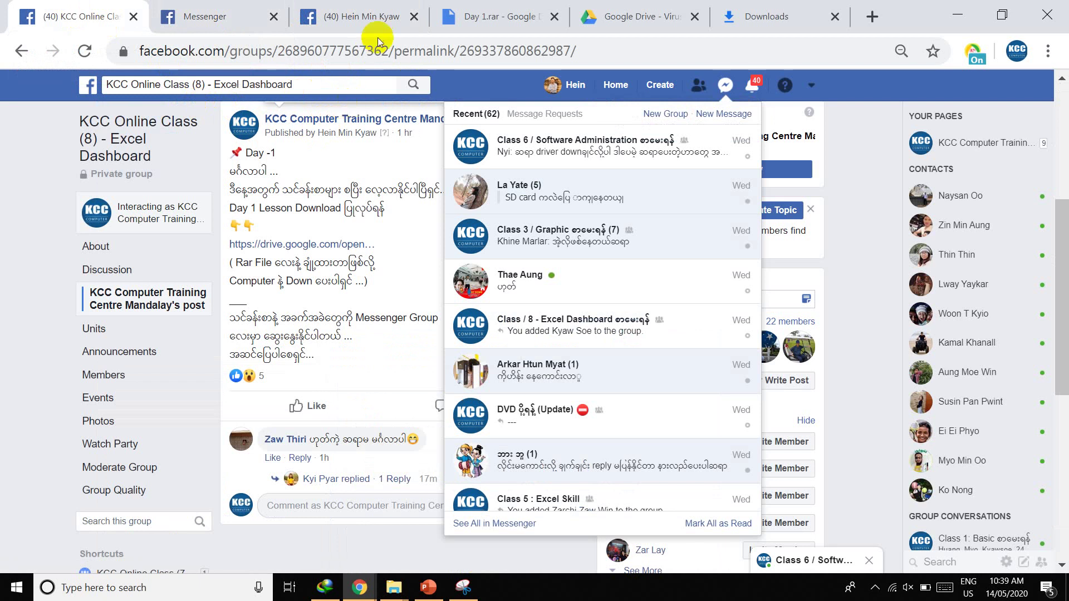
left_click(378, 22)
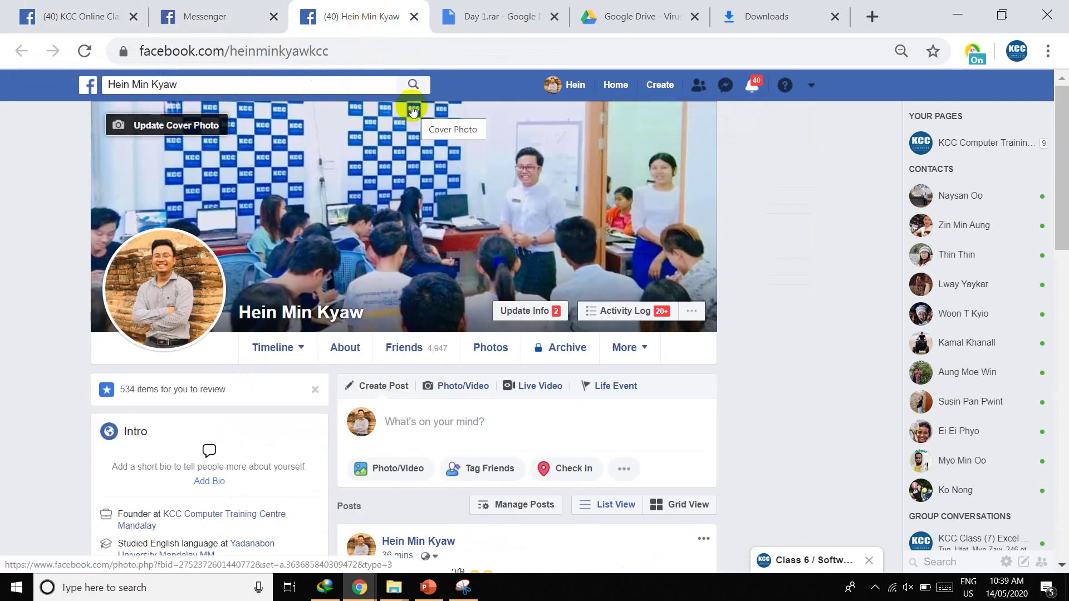
Review the Class 8 chat's screenshot with Announcements circled, above the Group Accept message
left_click(219, 14)
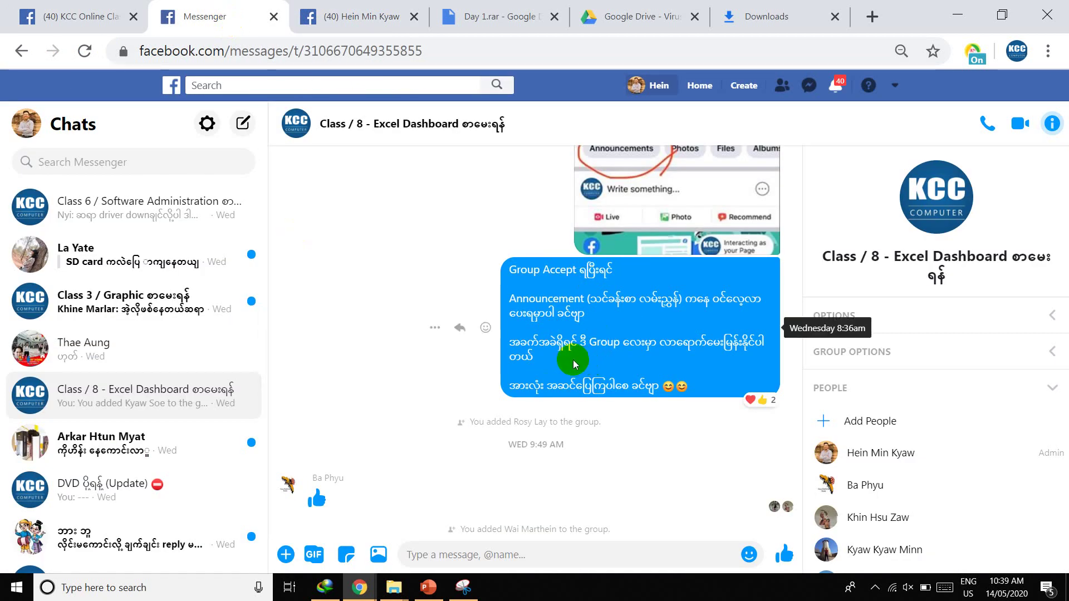
scroll(559, 401, "up", 2)
scroll(552, 404, "up", 4)
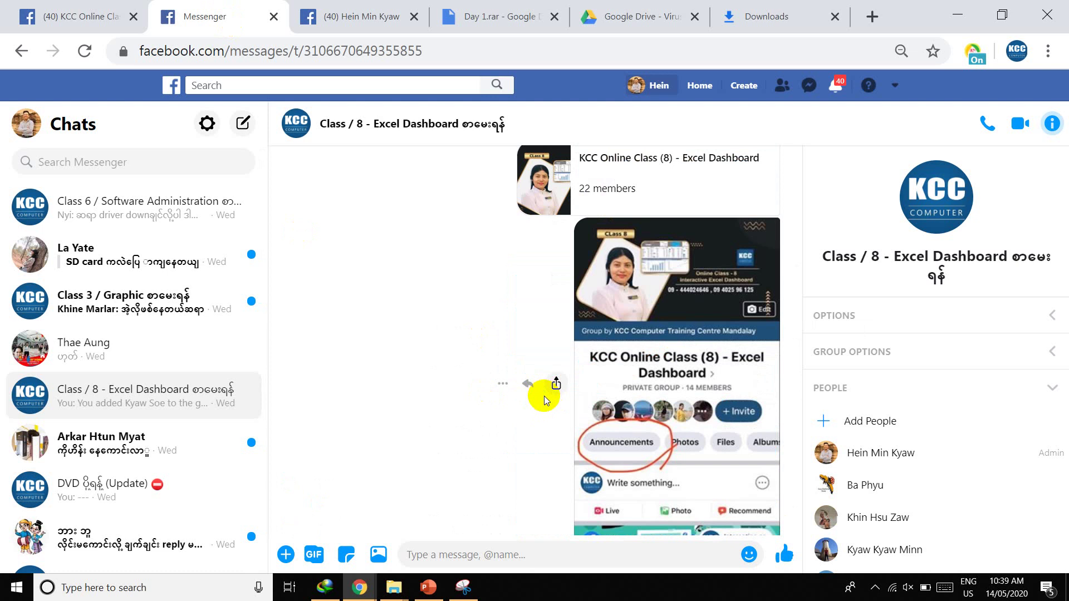
scroll(540, 397, "down", 2)
scroll(540, 397, "down", 2)
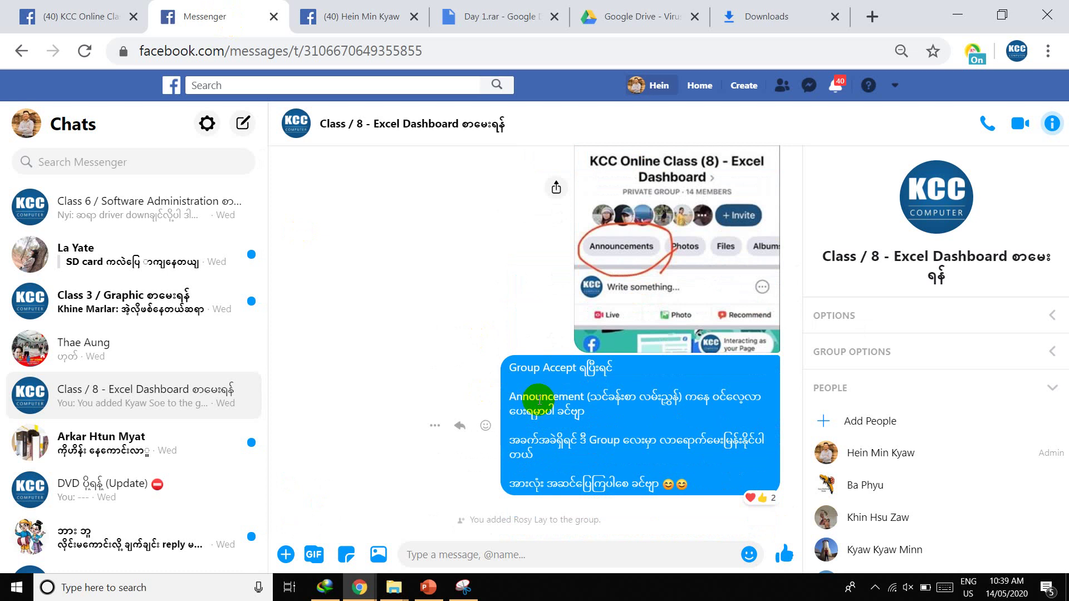
Return to the class group tab and open the group's Announcements page
key("ctrl+shift+Tab")
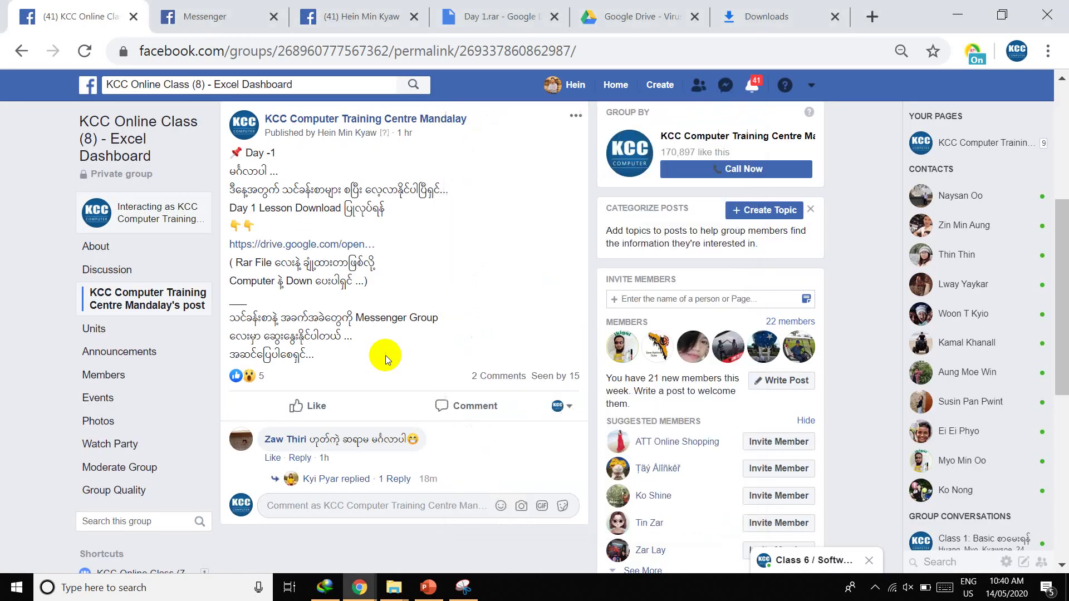
scroll(404, 387, "up", 4)
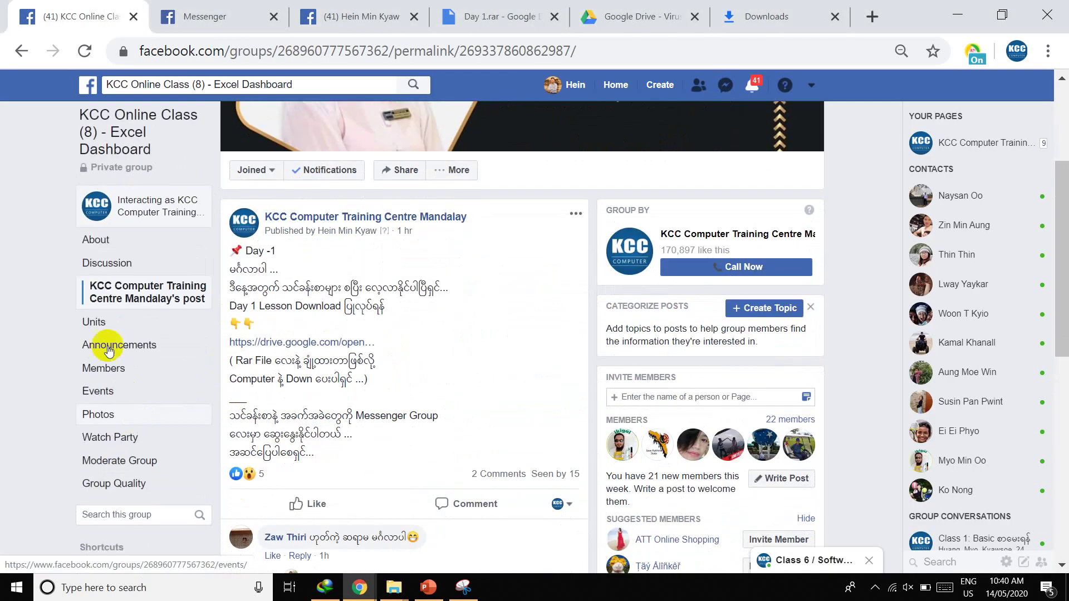
scroll(111, 345, "down", 1)
left_click(108, 346)
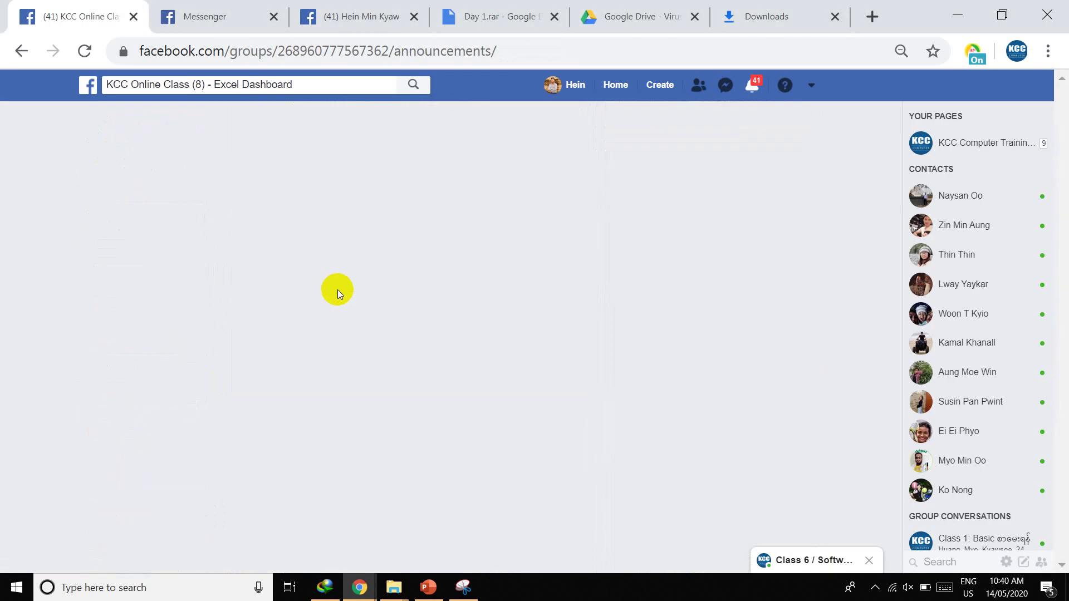
Expand the pinned announcement with See More to reveal its Day 1 link
scroll(333, 247, "down", 1)
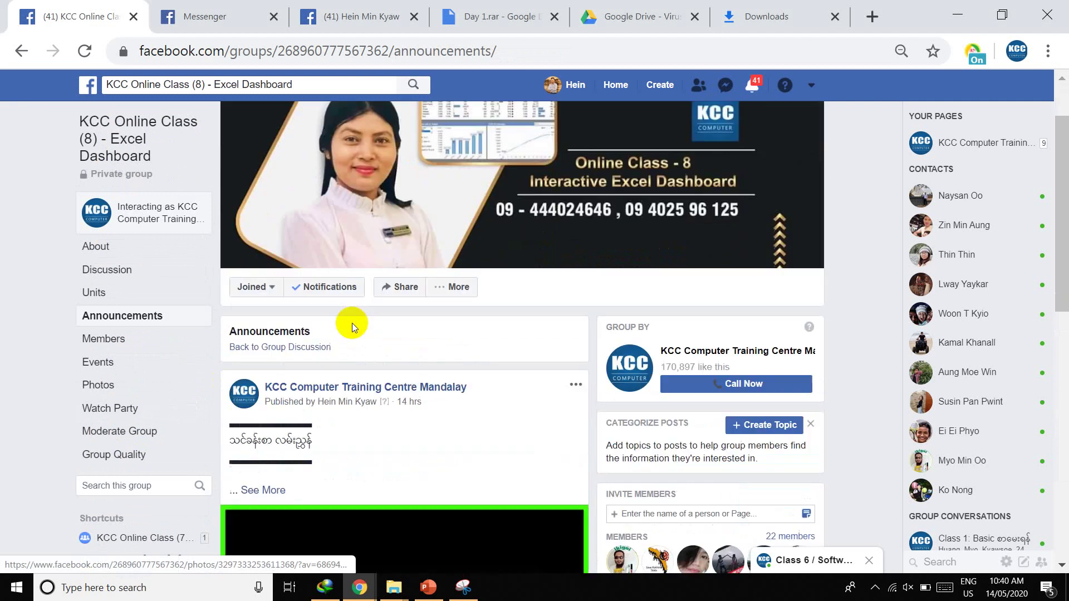
scroll(352, 323, "down", 2)
scroll(343, 332, "down", 2)
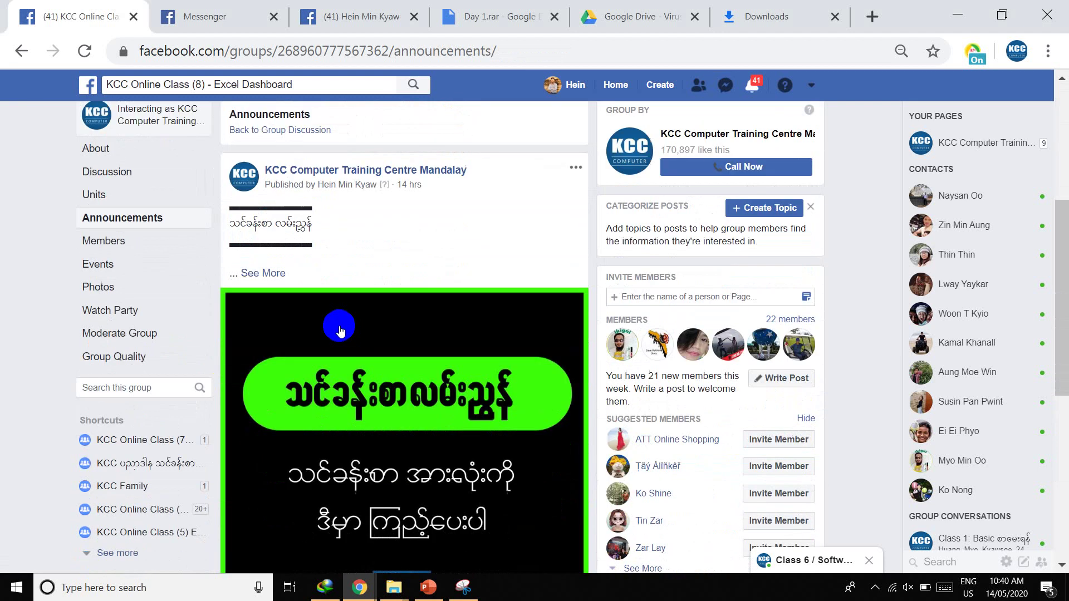
left_click(268, 277)
scroll(289, 290, "down", 6)
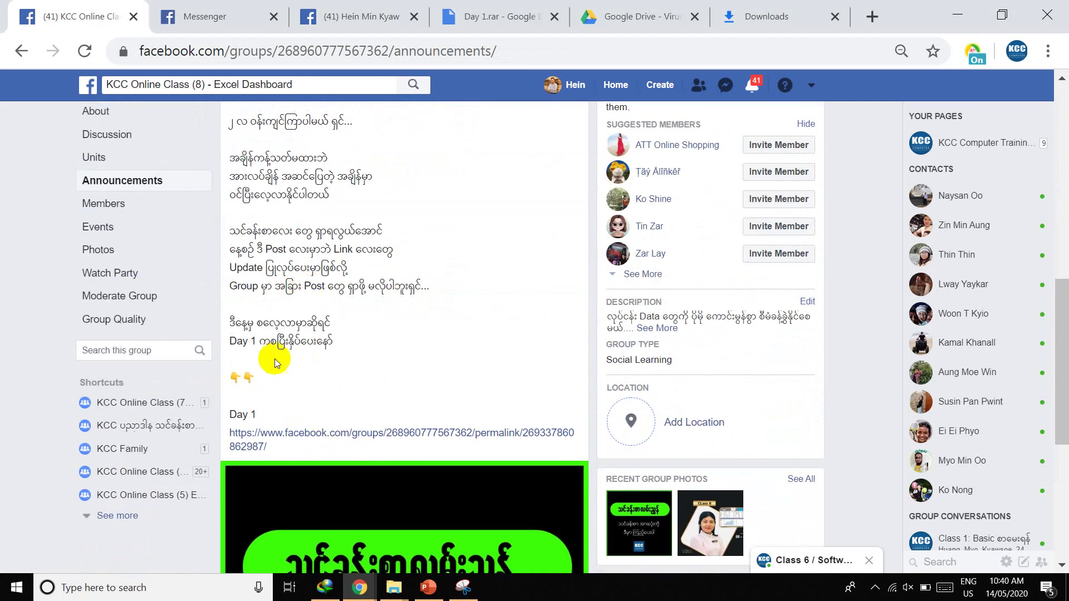